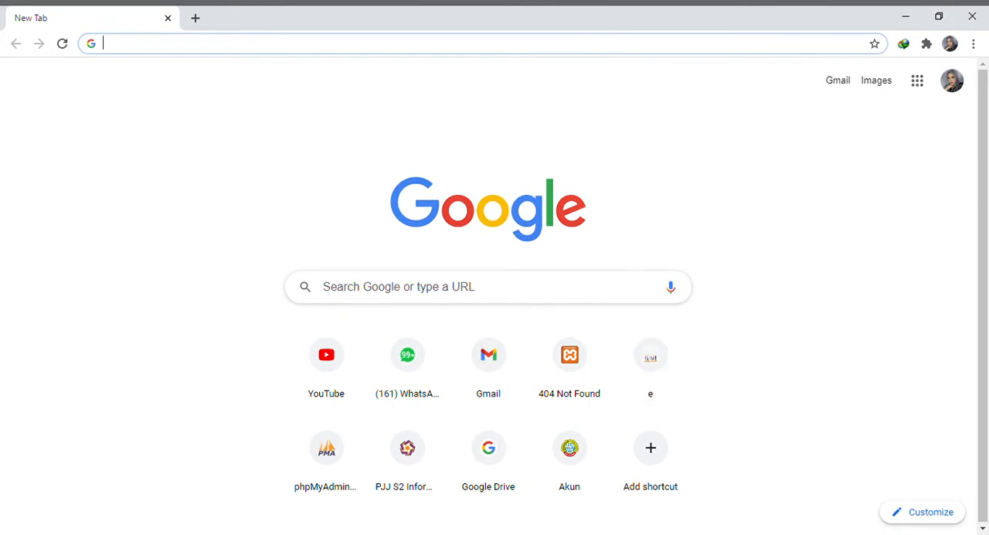
Open the phpMyAdmin page at localhost/phpmyadmin
{"action": "type", "text": "locqal"}
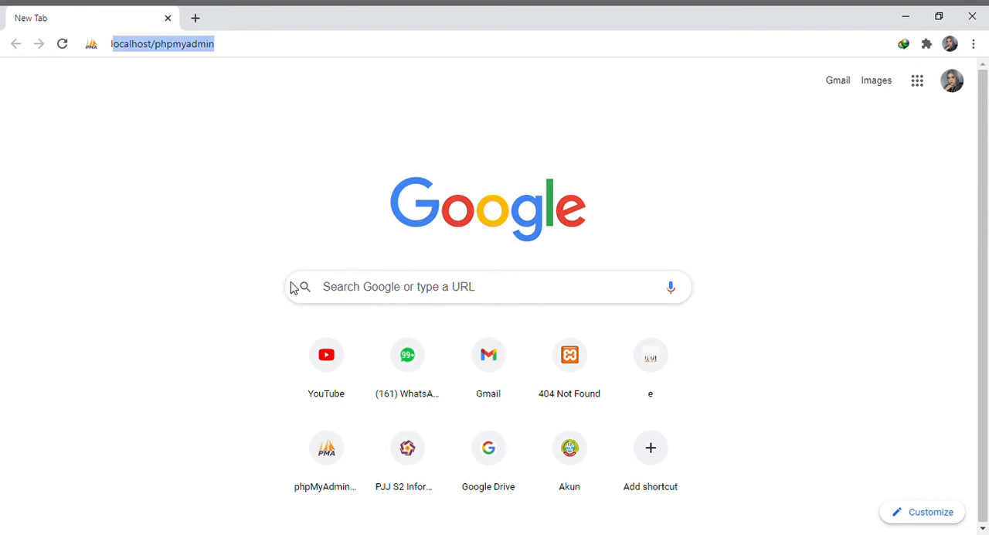
{"action": "key", "text": "BackSpace"}
{"action": "key", "text": "BackSpace"}
{"action": "key", "text": "BackSpace"}
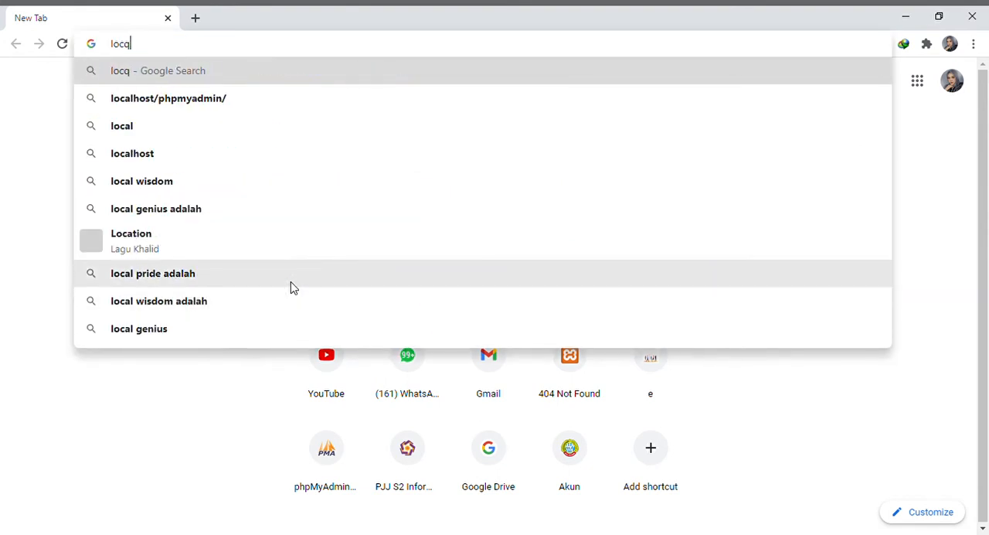
{"action": "type", "text": "alhost"}
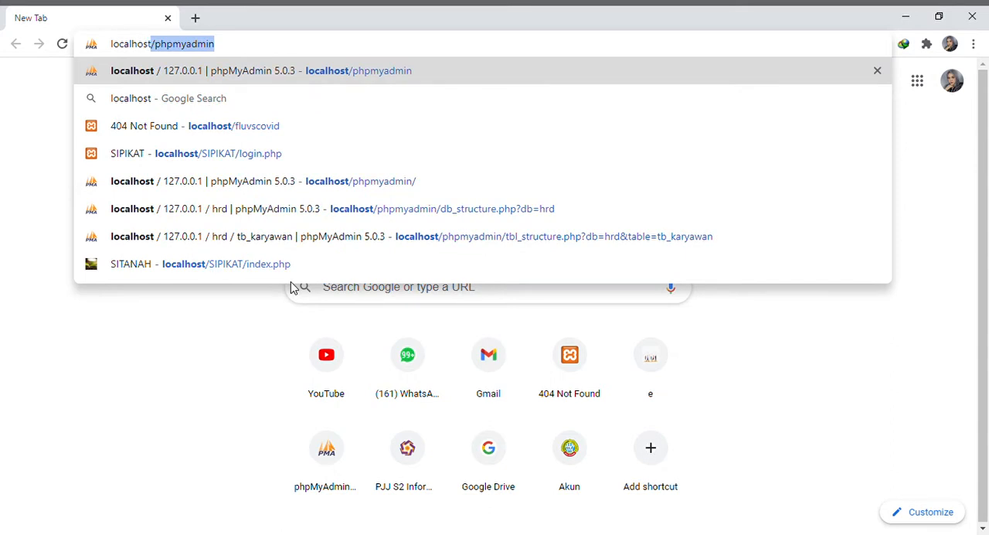
{"action": "key", "text": "Return"}
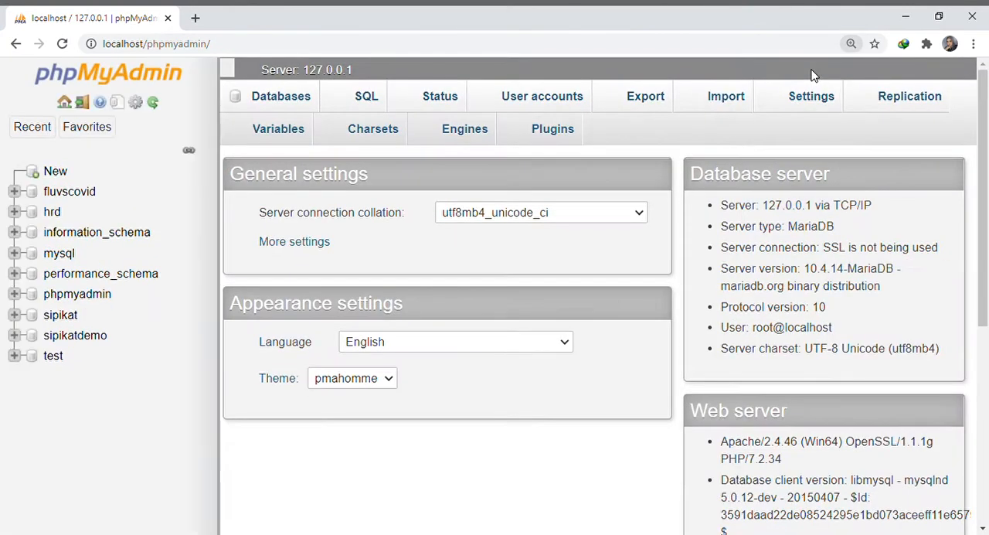
{"action": "key", "text": "ctrl+plus"}
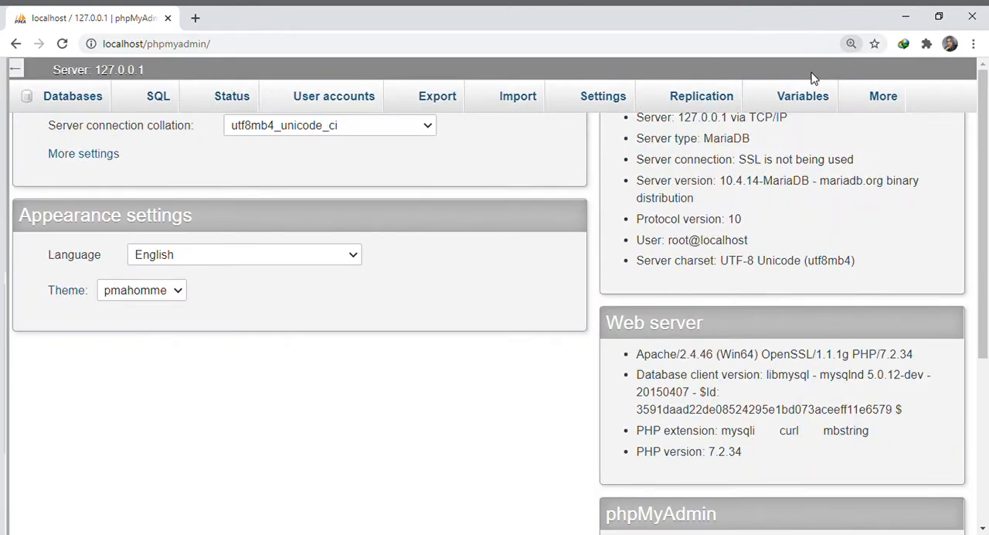
{"action": "key", "text": "ctrl+plus"}
{"action": "key", "text": "ctrl+plus"}
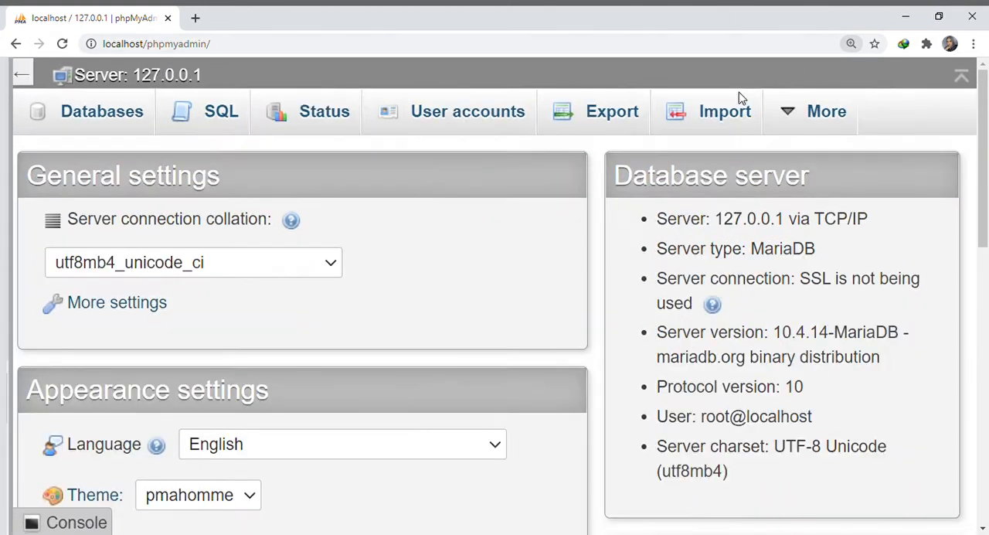
{"action": "key", "text": "ctrl+minus"}
{"action": "key", "text": "ctrl+minus"}
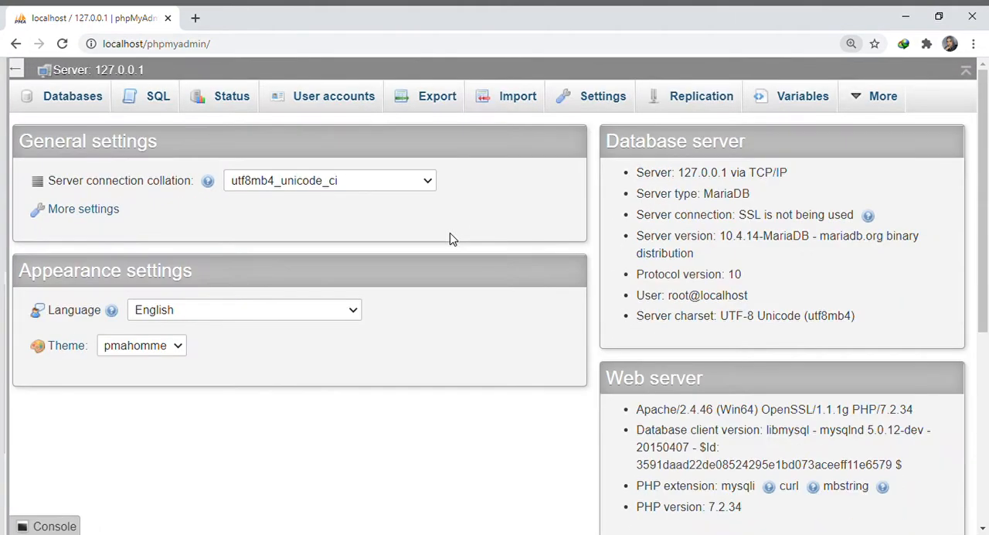
{"action": "left_click_drag", "start_coordinate": [209, 44], "coordinate": [100, 44]}
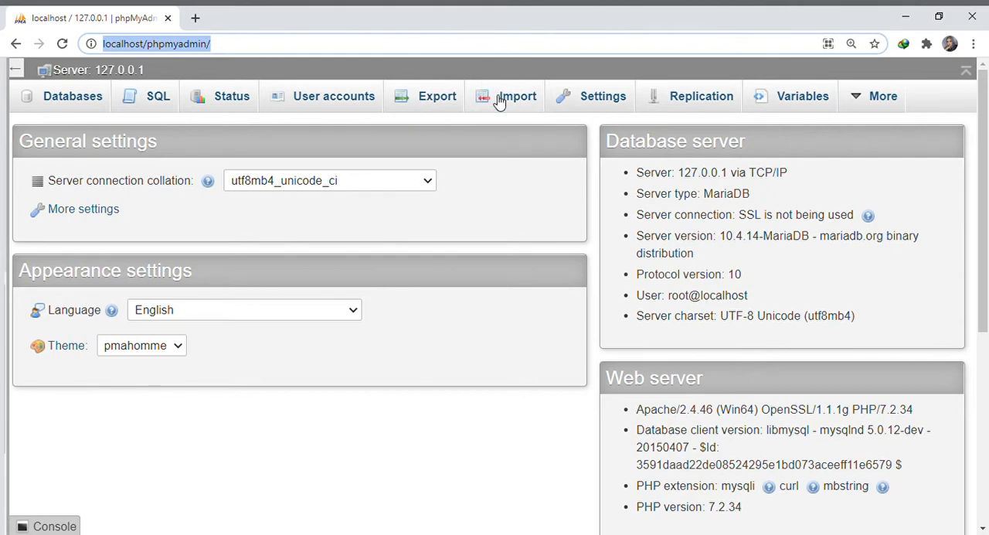
Create a new database named Testing with the utf8mb4_general_ci collation
{"action": "left_click", "coordinate": [83, 104]}
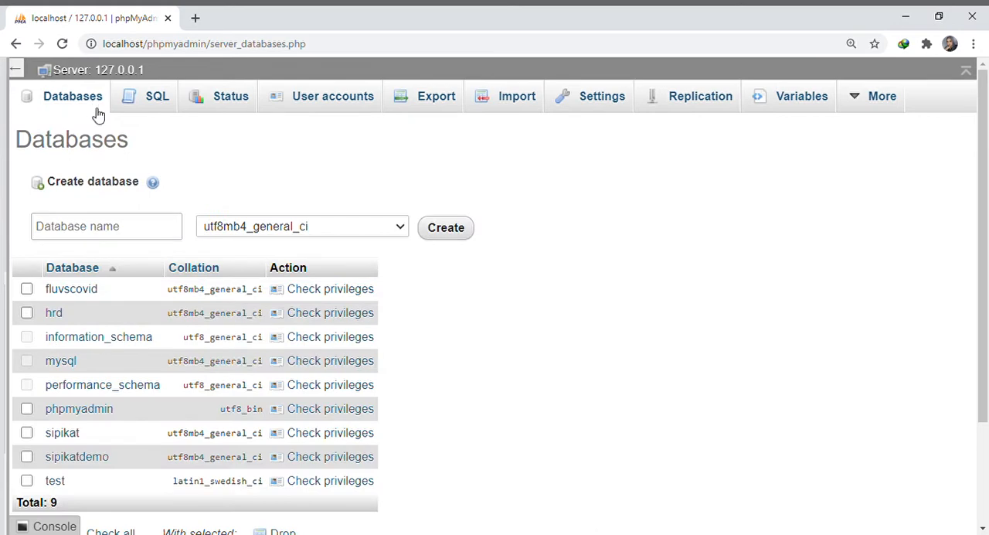
{"action": "scroll", "coordinate": [228, 156], "scroll_direction": "down", "scroll_amount": 2}
{"action": "scroll", "coordinate": [129, 205], "scroll_direction": "up", "scroll_amount": 2}
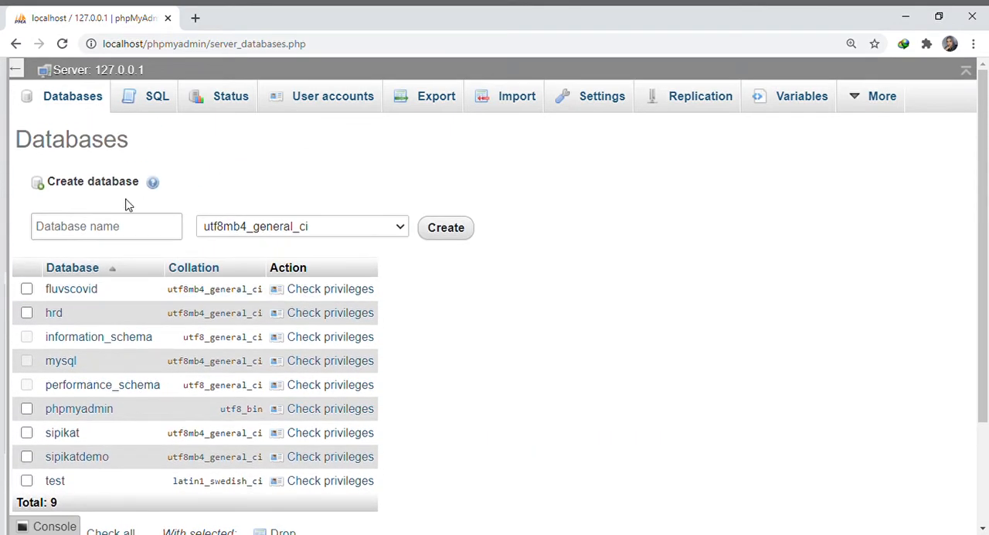
{"action": "left_click", "coordinate": [74, 238]}
{"action": "type", "text": "Testing"}
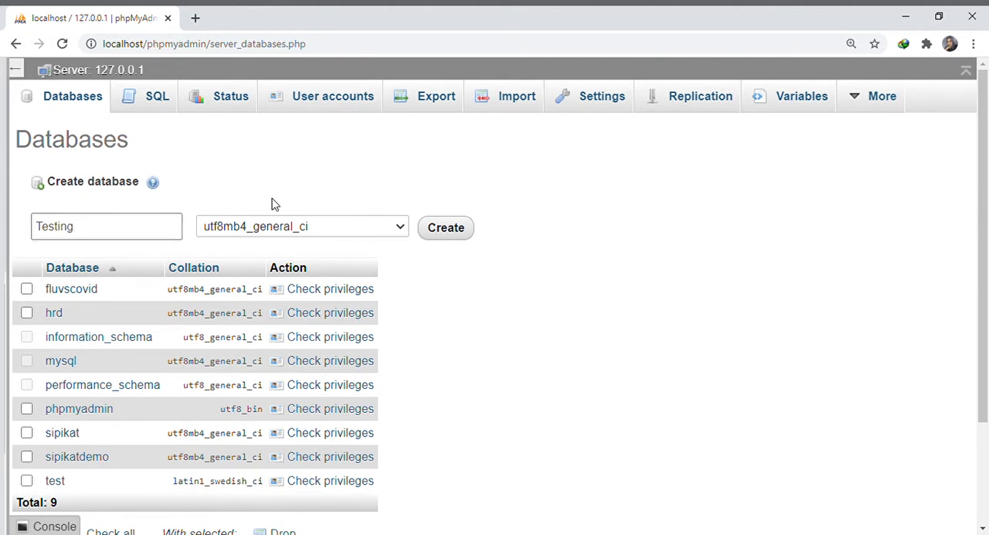
{"action": "left_click", "coordinate": [458, 232]}
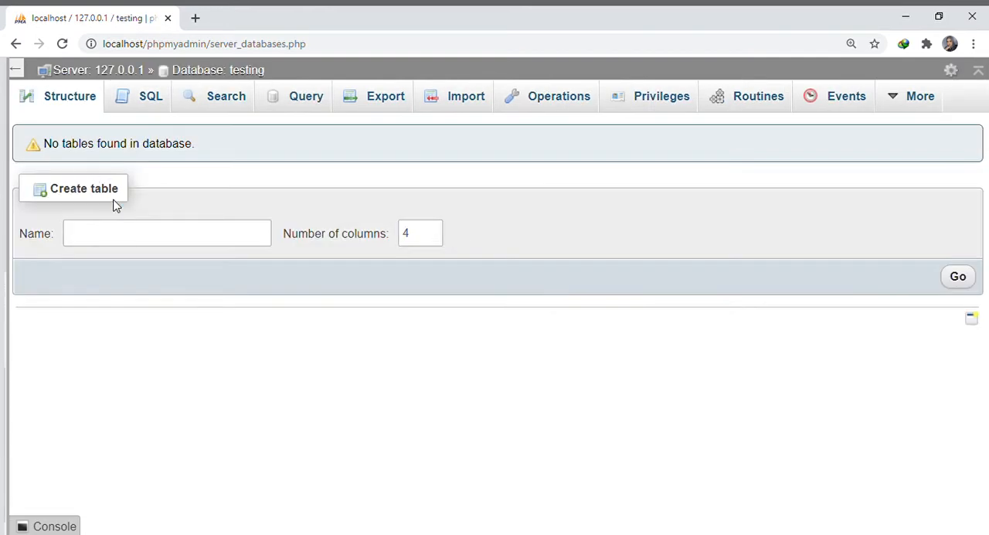
Start a new table named tabel_1 with 10 columns in the testing database
{"action": "left_click_drag", "start_coordinate": [62, 193], "coordinate": [128, 192]}
{"action": "left_click", "coordinate": [138, 233]}
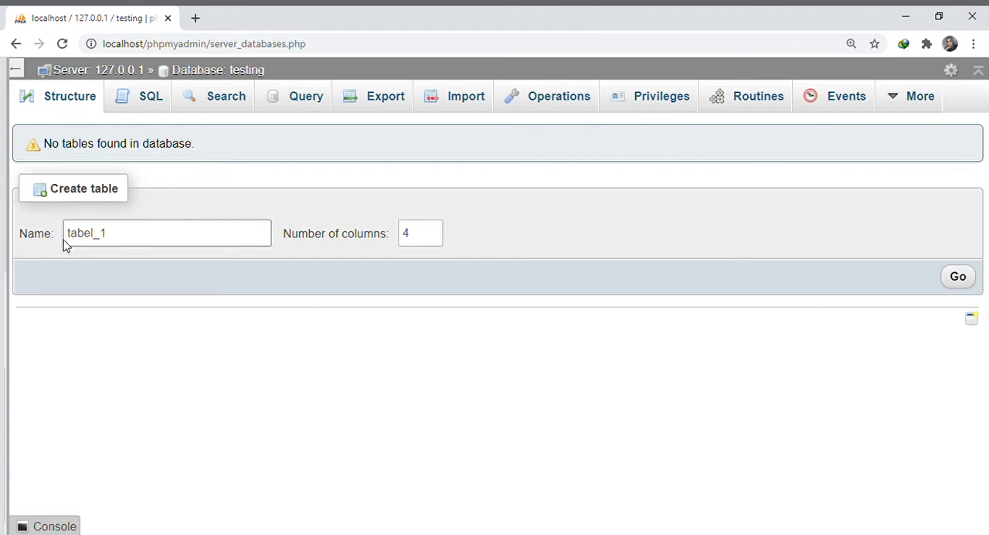
{"action": "left_click", "coordinate": [415, 243]}
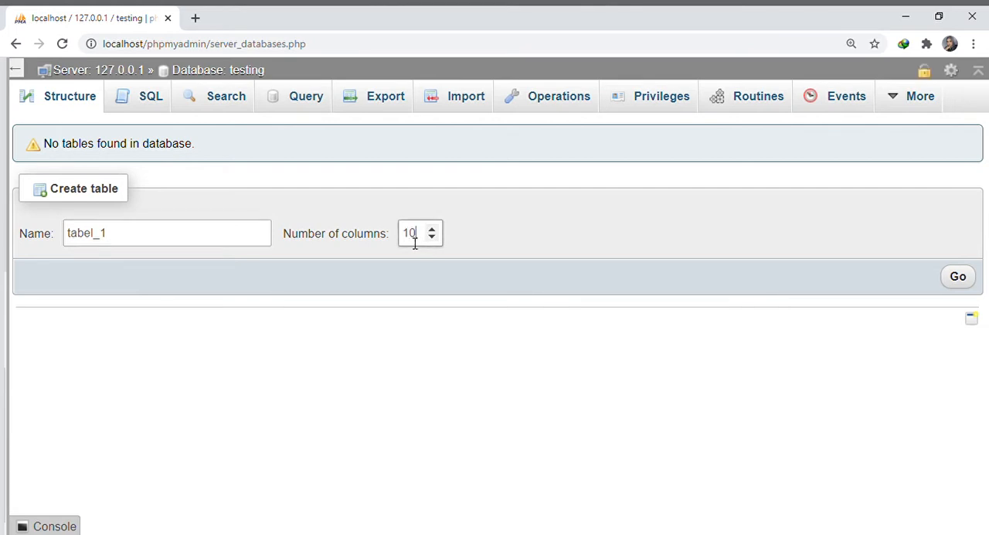
{"action": "type", "text": "10"}
{"action": "left_click", "coordinate": [959, 279]}
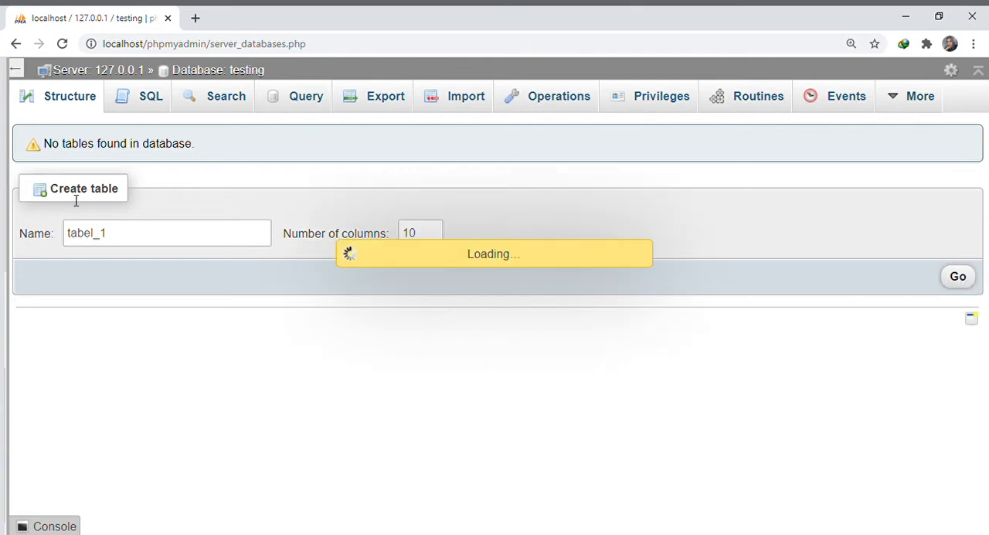
Name the first two columns of the table id_tabel1 and nama_tabel1
{"action": "left_click", "coordinate": [86, 233]}
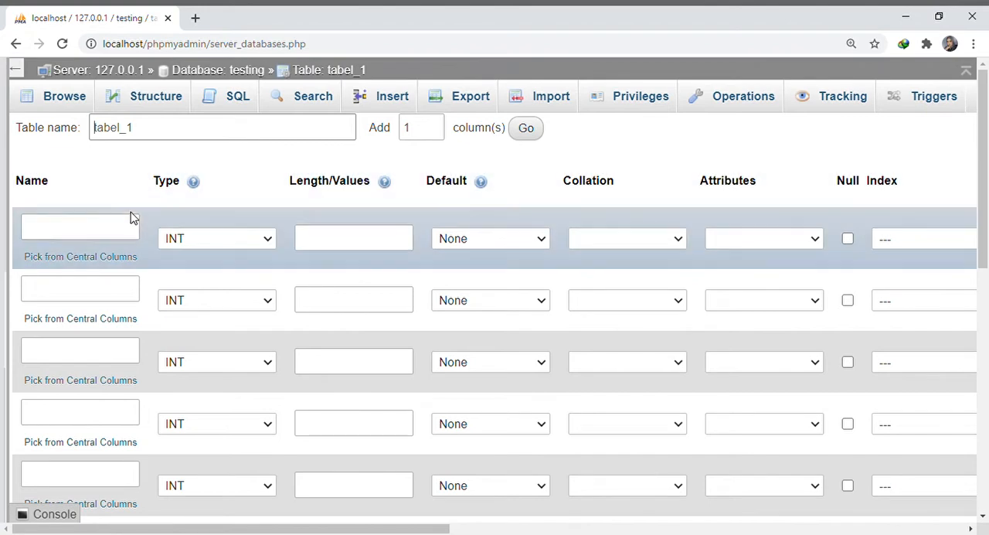
{"action": "left_click", "coordinate": [133, 229]}
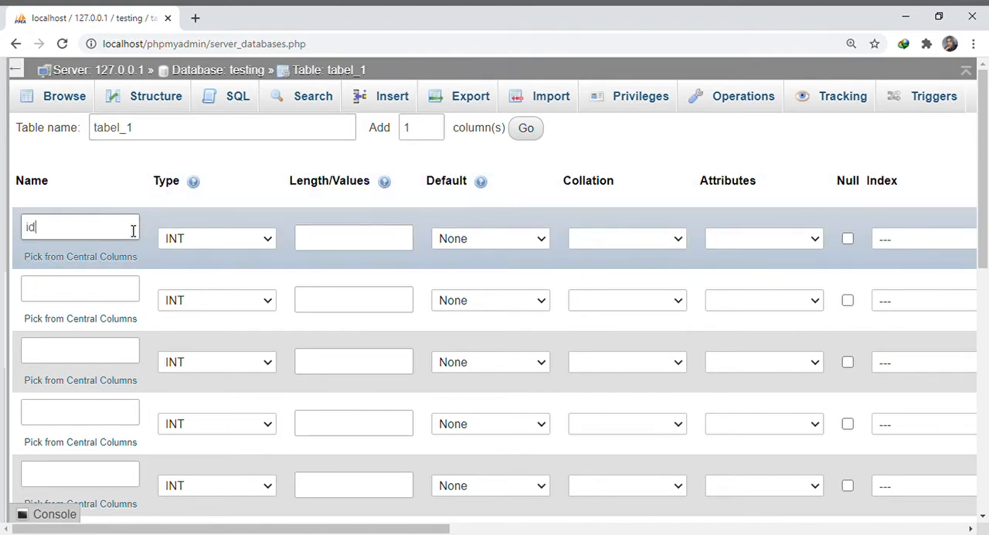
{"action": "type", "text": "id_tabel1"}
{"action": "left_click", "coordinate": [123, 287]}
{"action": "type", "text": "n"}
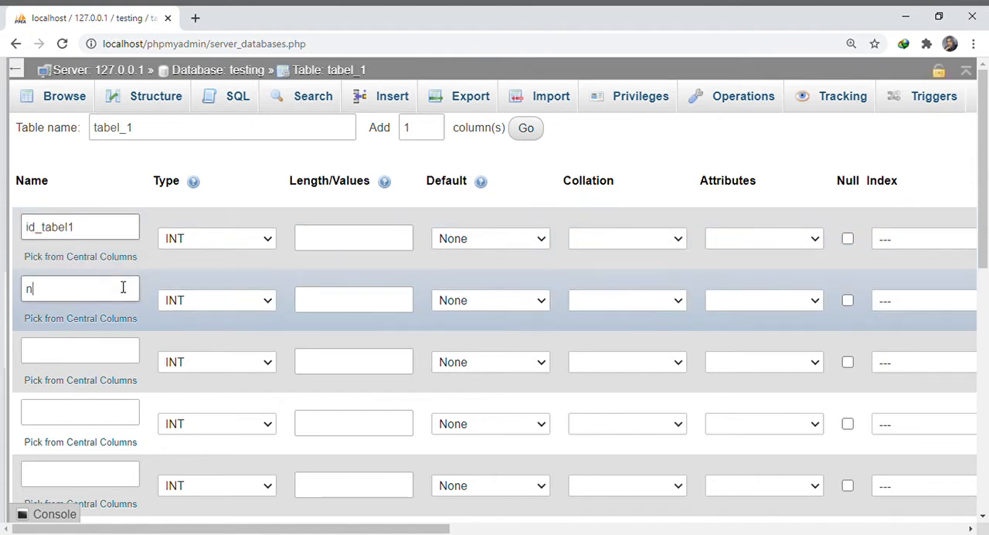
{"action": "type", "text": "ama tab"}
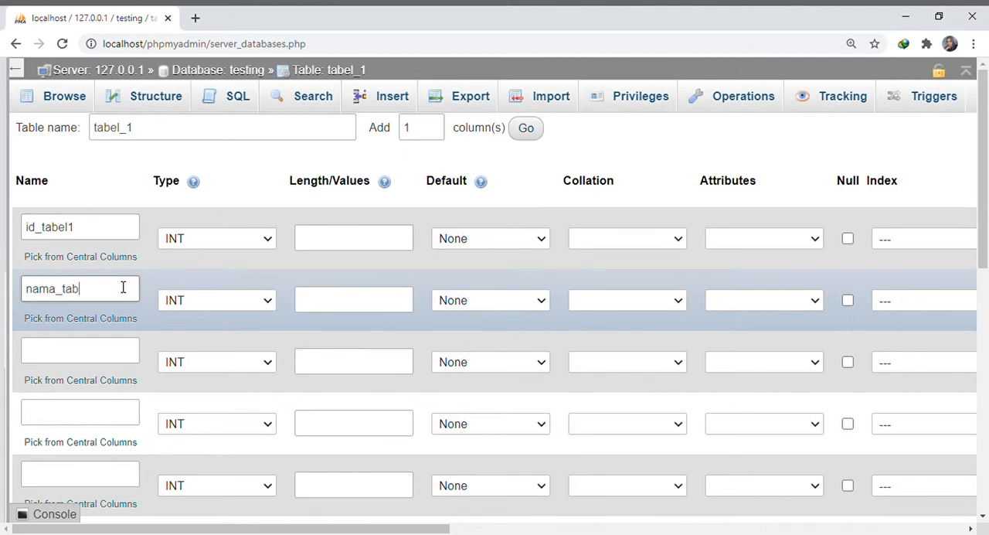
{"action": "type", "text": "el1"}
Name the third, fourth and fifth columns alamat, agama and kelas
{"action": "scroll", "coordinate": [190, 274], "scroll_direction": "down", "scroll_amount": 1}
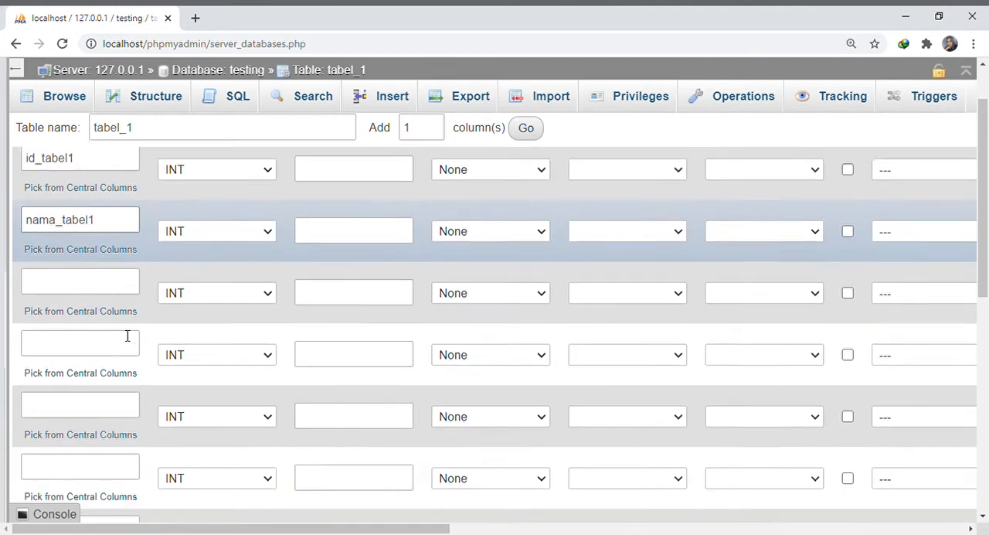
{"action": "left_click", "coordinate": [95, 288]}
{"action": "type", "text": "alamat"}
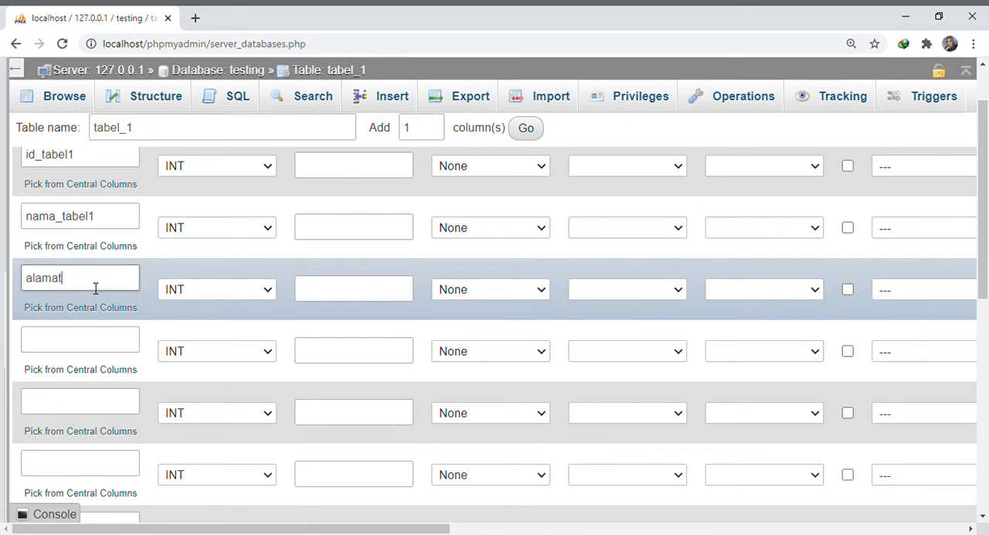
{"action": "left_click", "coordinate": [102, 345]}
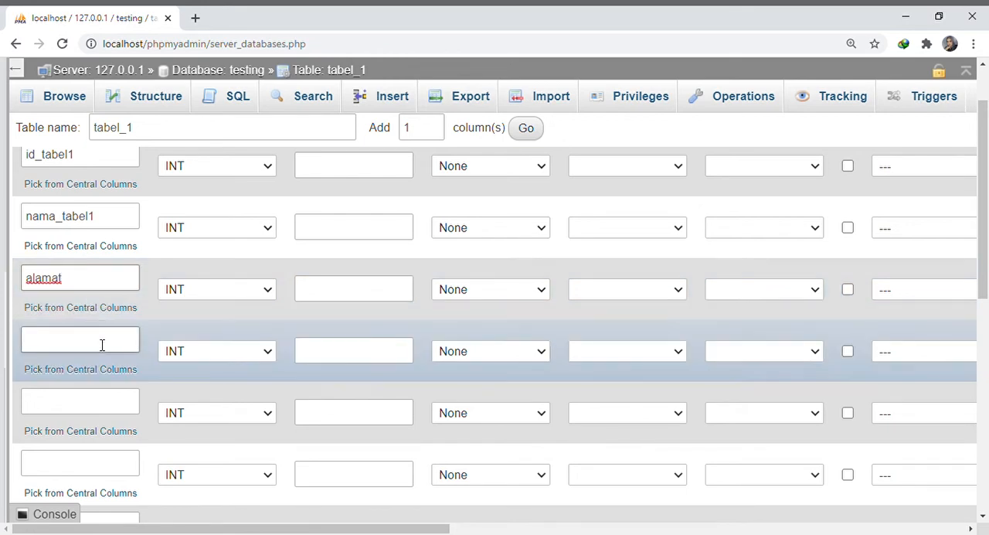
{"action": "type", "text": "agama"}
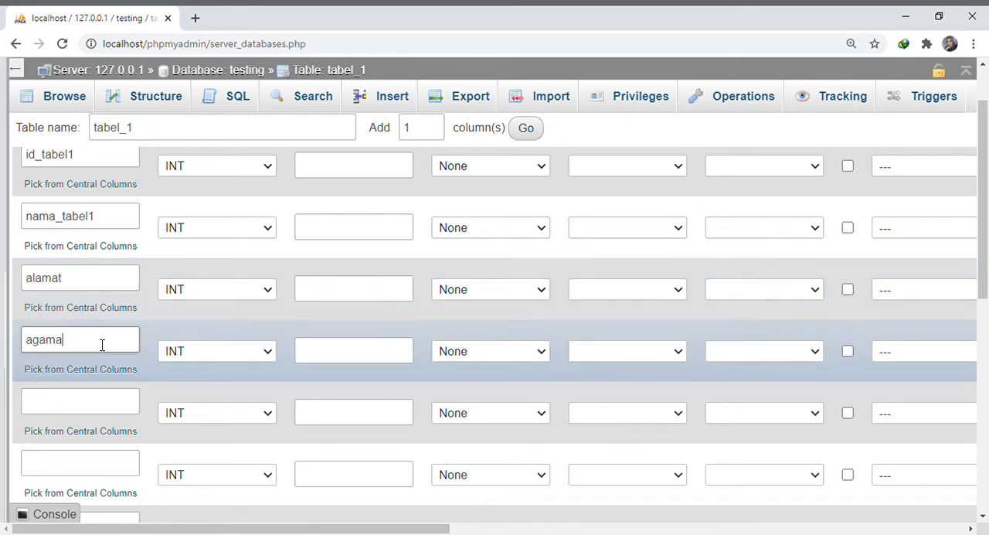
{"action": "scroll", "coordinate": [114, 405], "scroll_direction": "down", "scroll_amount": 3}
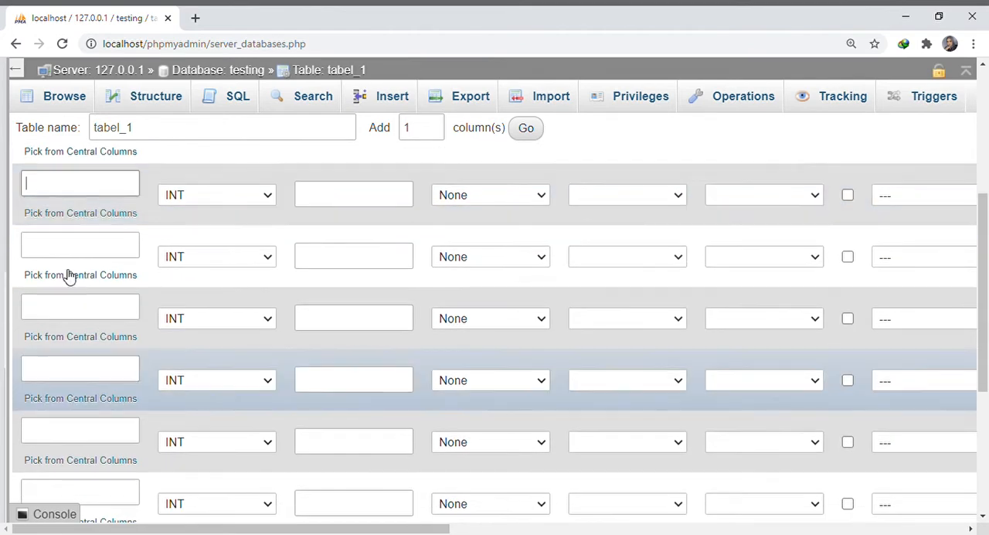
{"action": "type", "text": "kelas"}
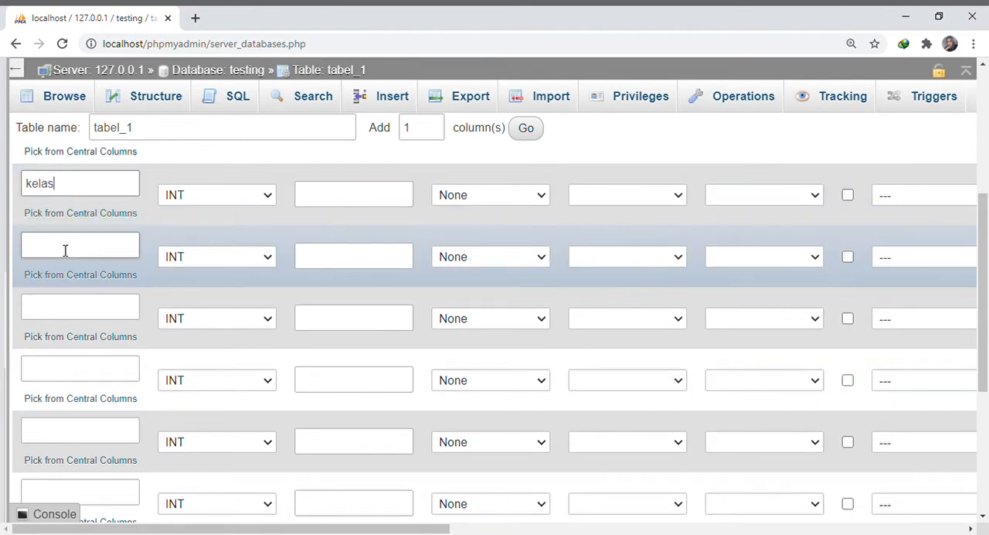
Name the remaining five columns orangtua, biaya, add, umur and kota
{"action": "left_click", "coordinate": [65, 251]}
{"action": "type", "text": "orangtua"}
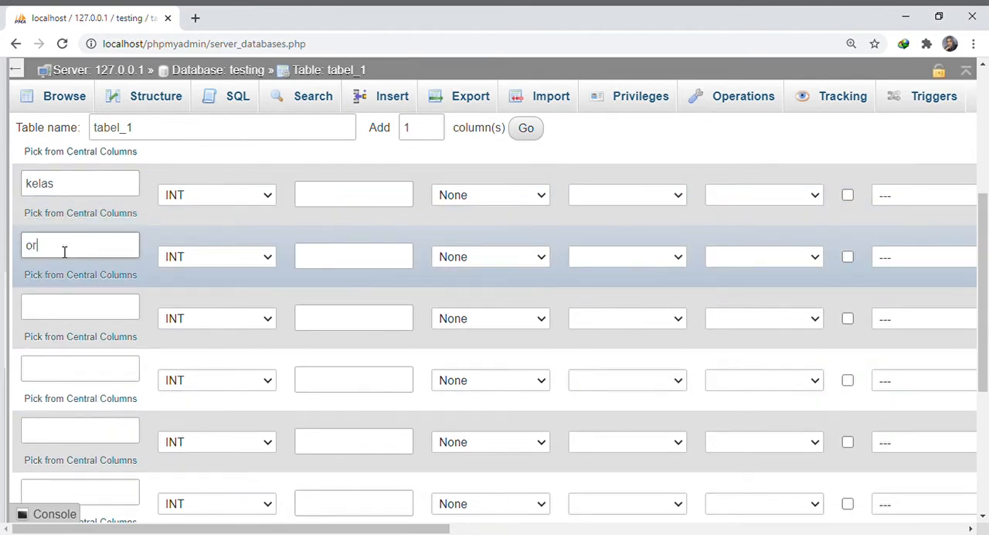
{"action": "left_click", "coordinate": [82, 308]}
{"action": "type", "text": "biaya"}
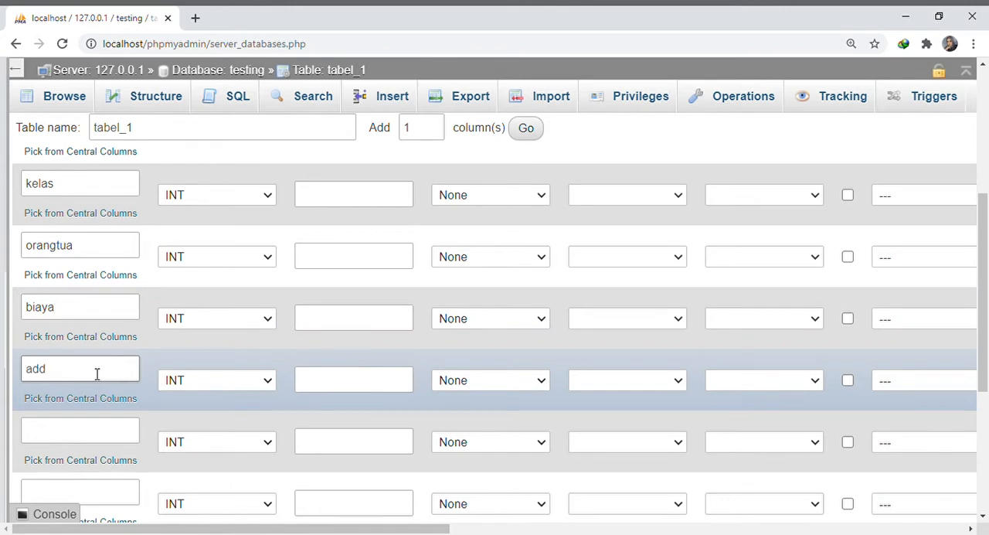
{"action": "scroll", "coordinate": [97, 374], "scroll_direction": "down", "scroll_amount": 3}
{"action": "left_click", "coordinate": [64, 222]}
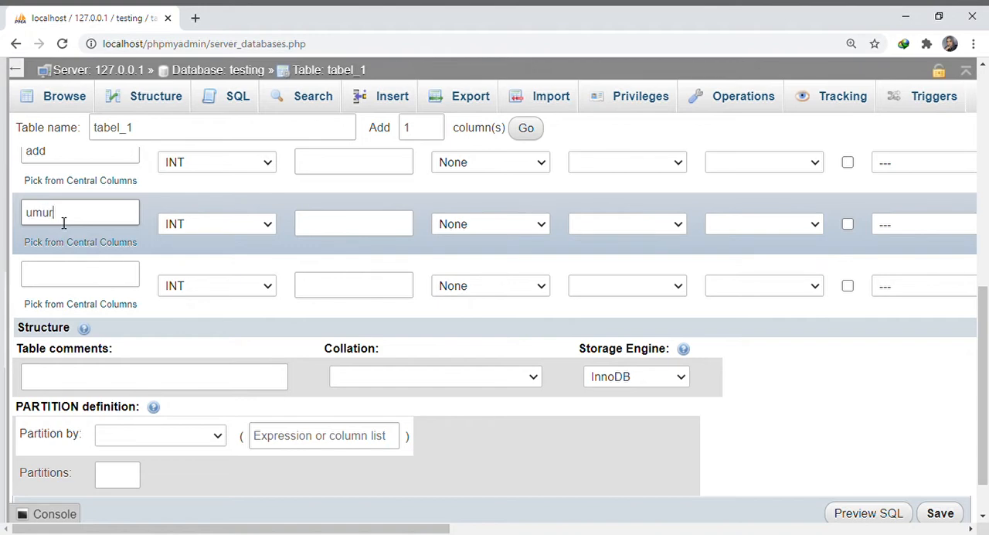
{"action": "left_click", "coordinate": [70, 281]}
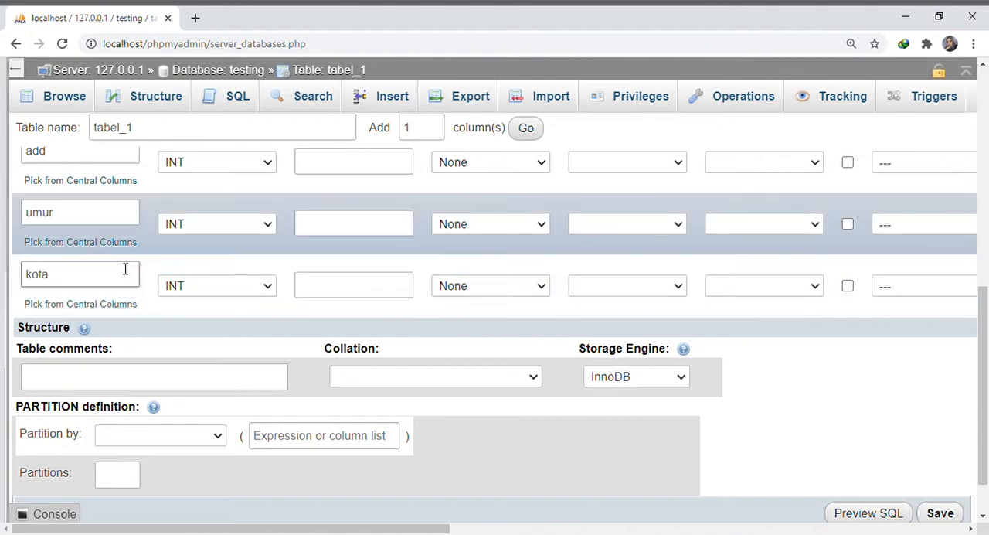
Set the data type of the nama_tabel1 column to VARCHAR
{"action": "scroll", "coordinate": [154, 259], "scroll_direction": "up", "scroll_amount": 10}
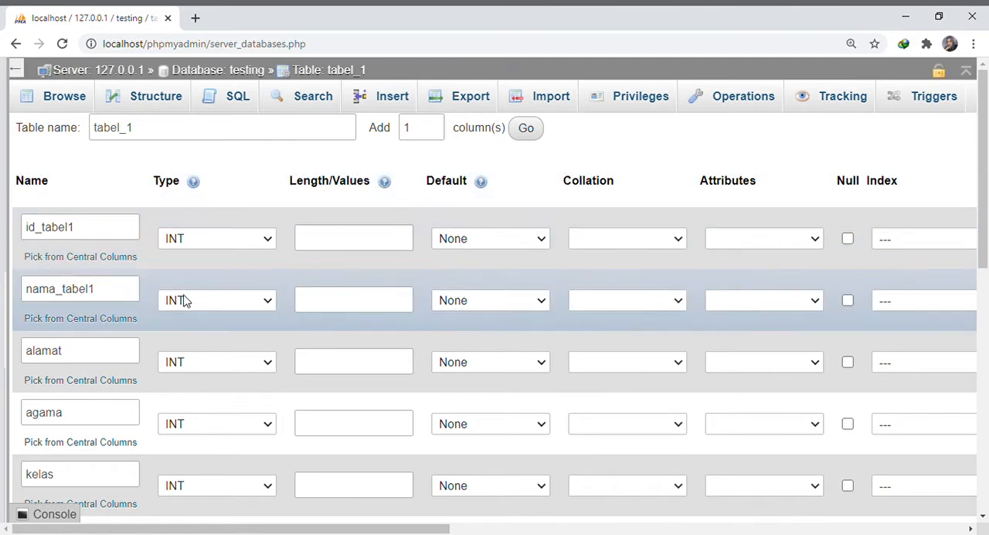
{"action": "key", "text": "ctrl+plus"}
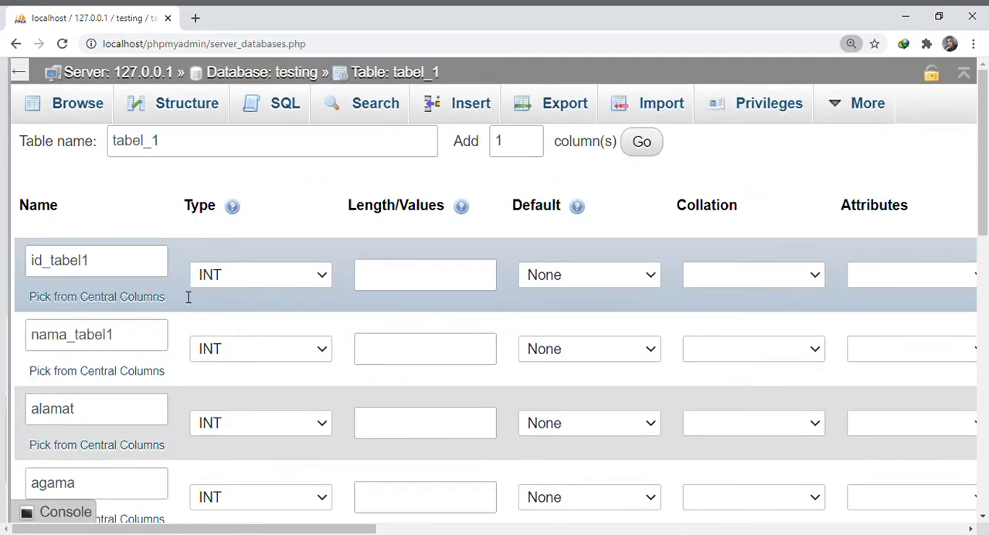
{"action": "key", "text": "ctrl+plus"}
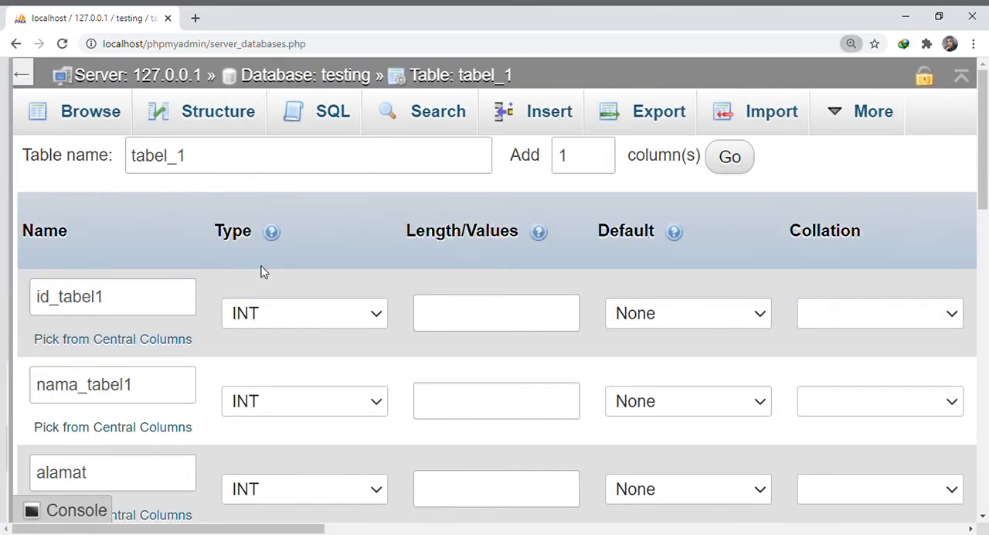
{"action": "key", "text": "ctrl+minus"}
{"action": "key", "text": "ctrl+plus"}
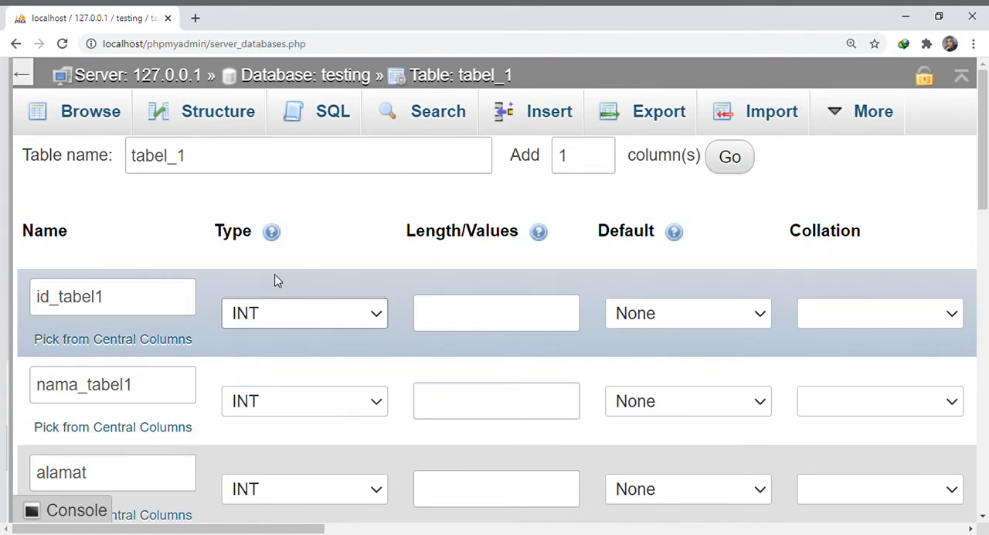
{"action": "scroll", "coordinate": [276, 282], "scroll_direction": "down", "scroll_amount": 1}
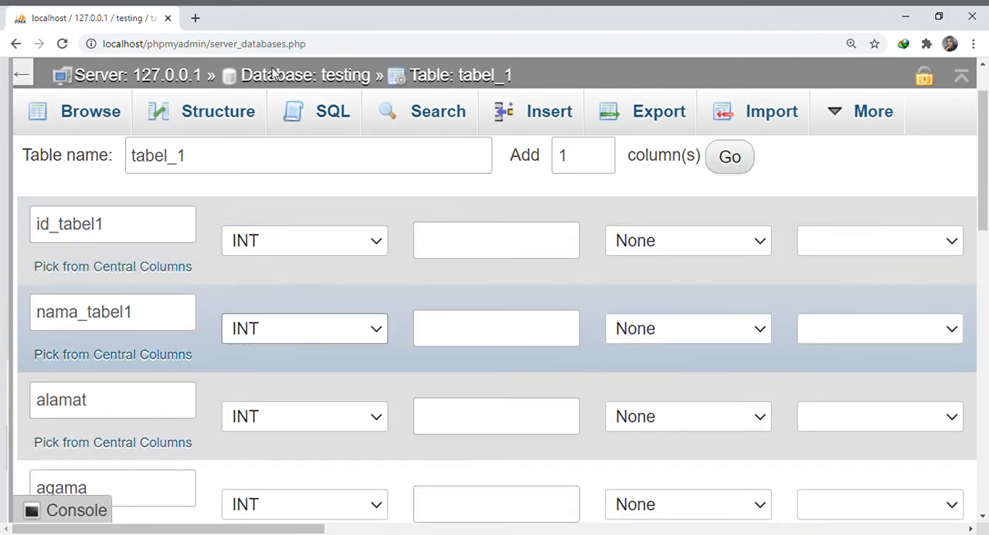
{"action": "key", "text": "v"}
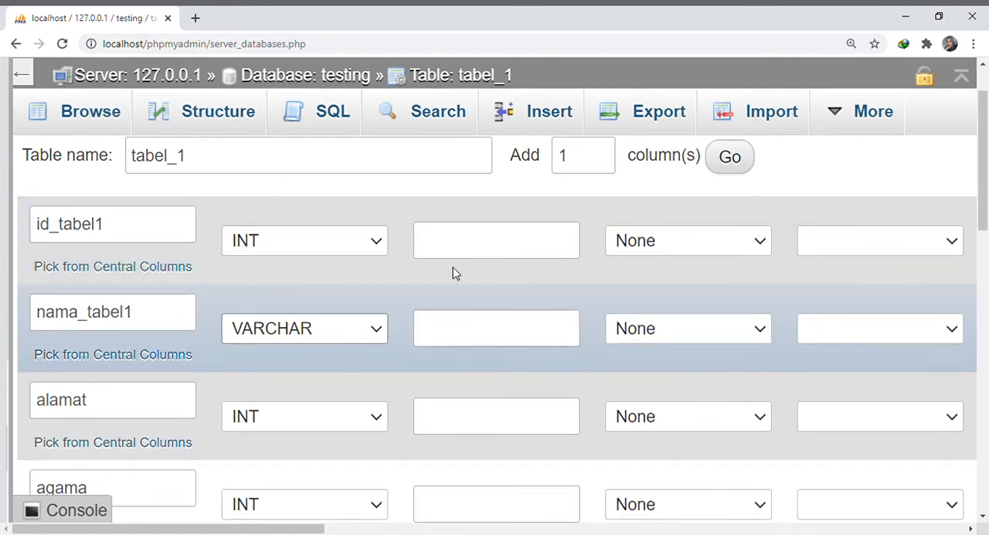
Set the length of the id_tabel1 column to 4
{"action": "left_click", "coordinate": [454, 240]}
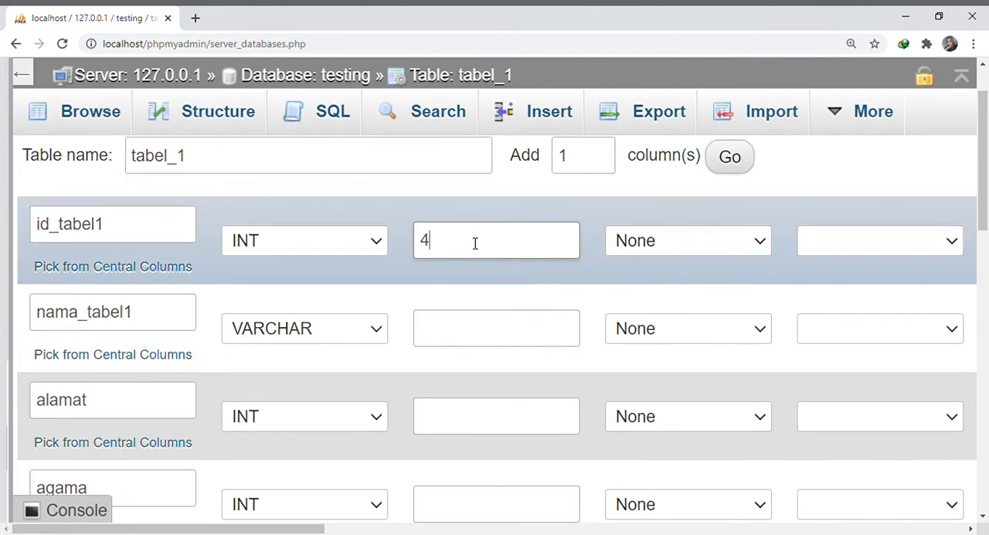
{"action": "type", "text": "4"}
{"action": "left_click", "coordinate": [440, 350]}
{"action": "scroll", "coordinate": [370, 343], "scroll_direction": "down", "scroll_amount": 1}
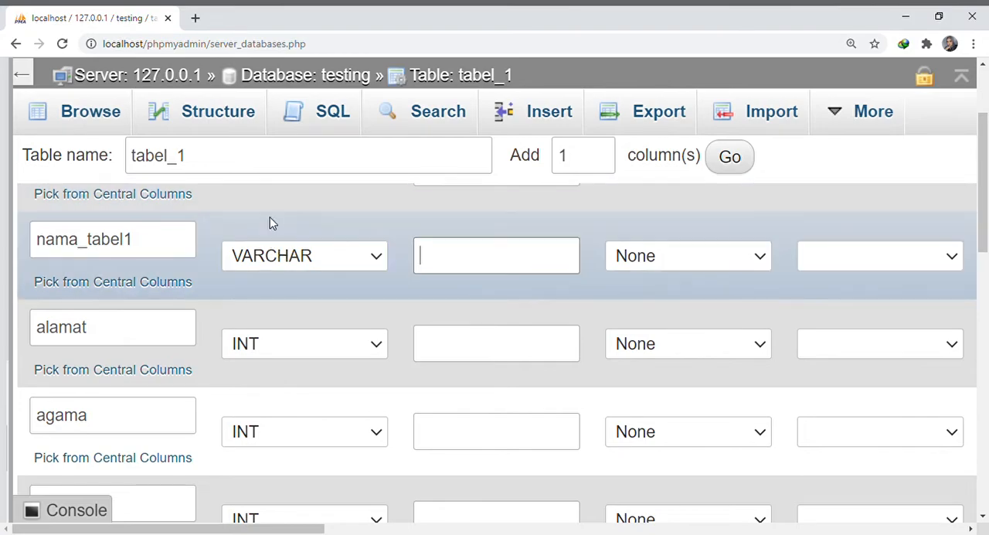
Search Google for "varchar panjangnya berapa" in a new tab and examine the maximum lengths given for CHAR and VARCHAR
{"action": "left_click", "coordinate": [195, 18]}
{"action": "type", "text": "varch"}
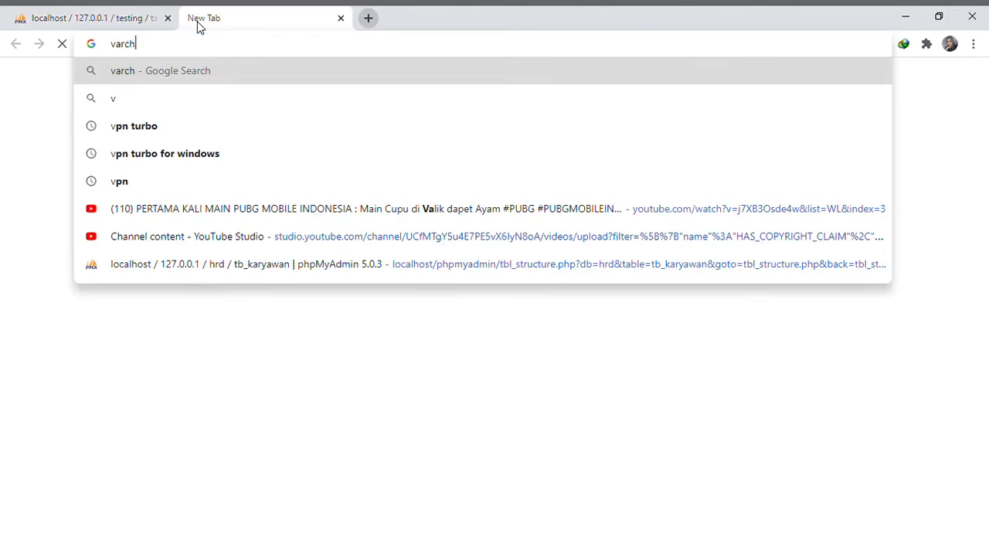
{"action": "type", "text": "ar pan"}
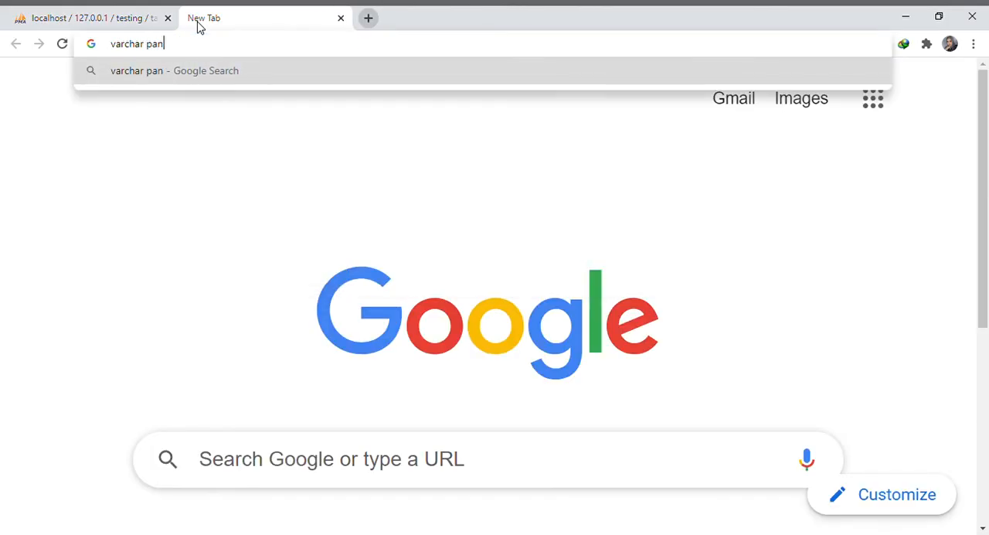
{"action": "type", "text": "jangnya eerapa"}
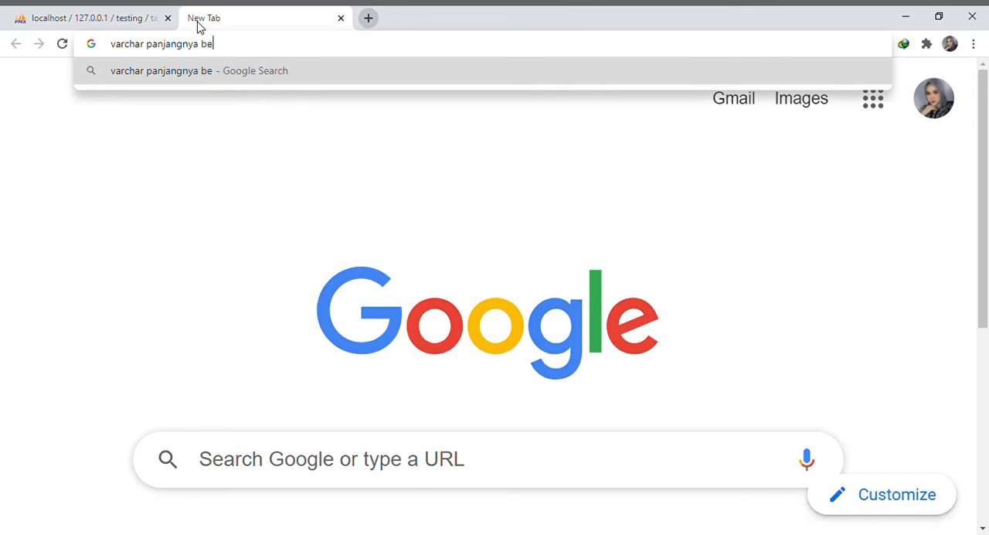
{"action": "key", "text": "Return"}
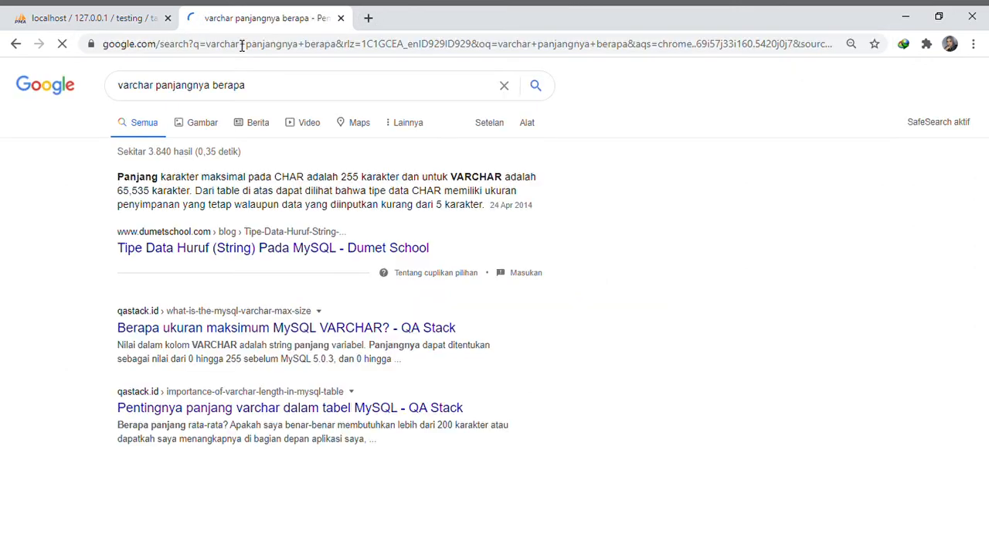
{"action": "key", "text": "ctrl+plus"}
{"action": "key", "text": "ctrl+plus"}
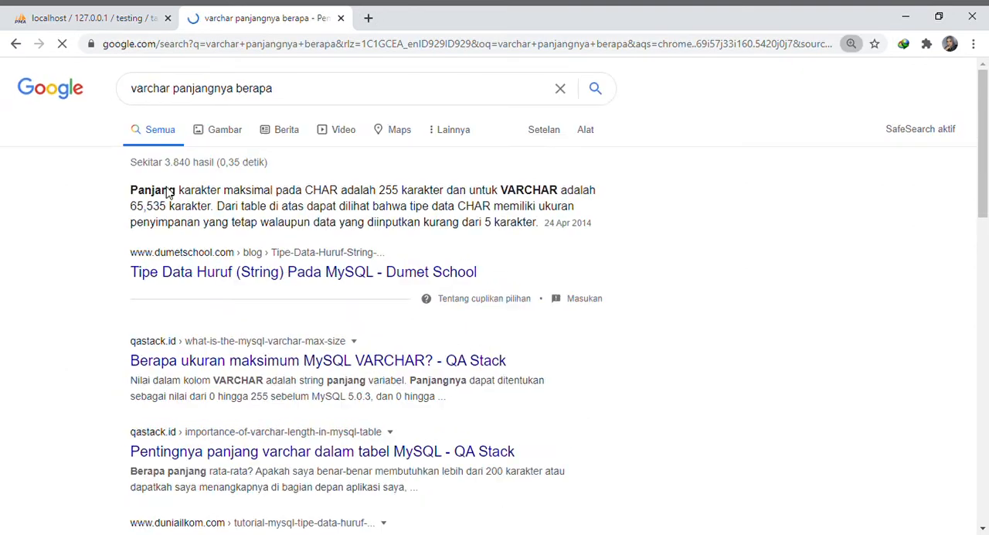
{"action": "left_click_drag", "start_coordinate": [339, 208], "coordinate": [450, 213]}
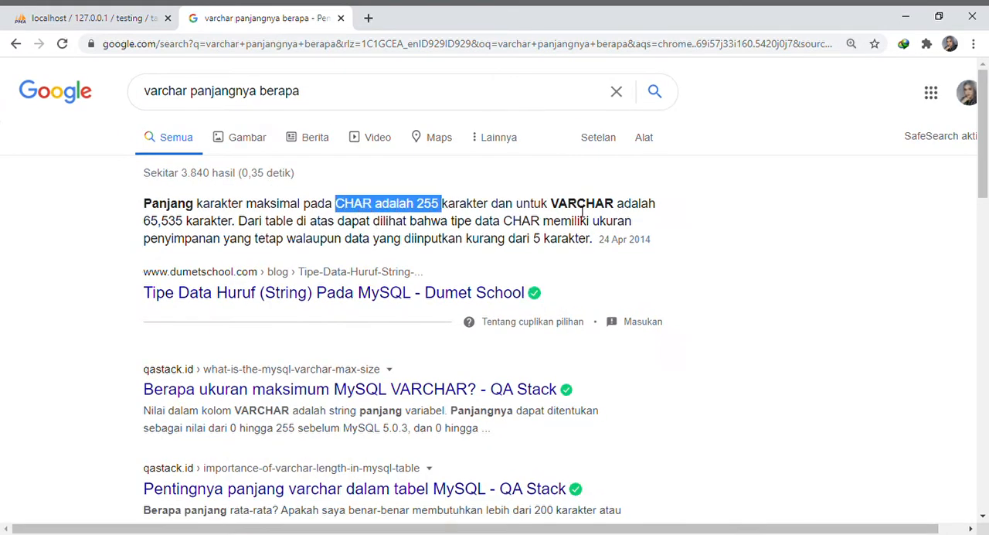
{"action": "left_click_drag", "start_coordinate": [558, 204], "coordinate": [197, 221]}
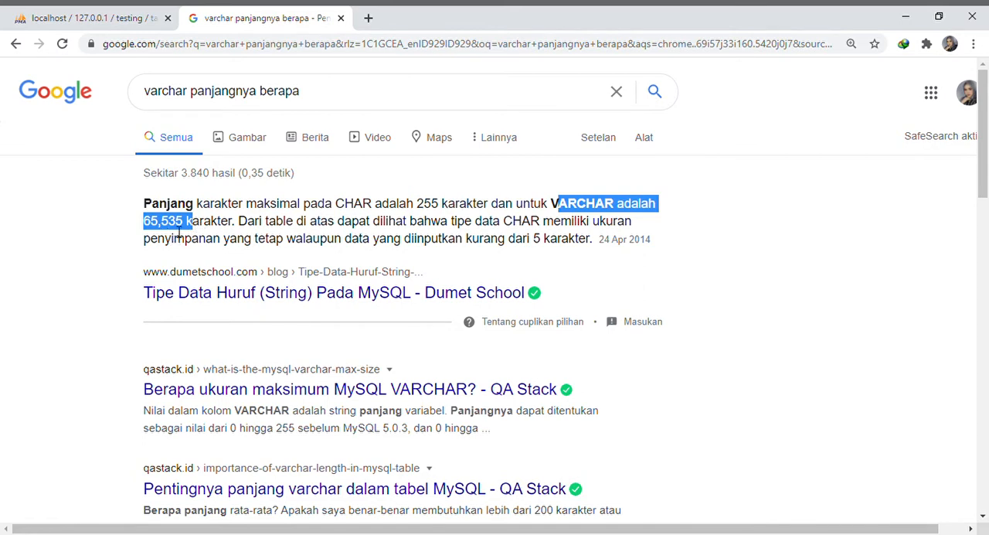
{"action": "scroll", "coordinate": [384, 252], "scroll_direction": "down", "scroll_amount": 1}
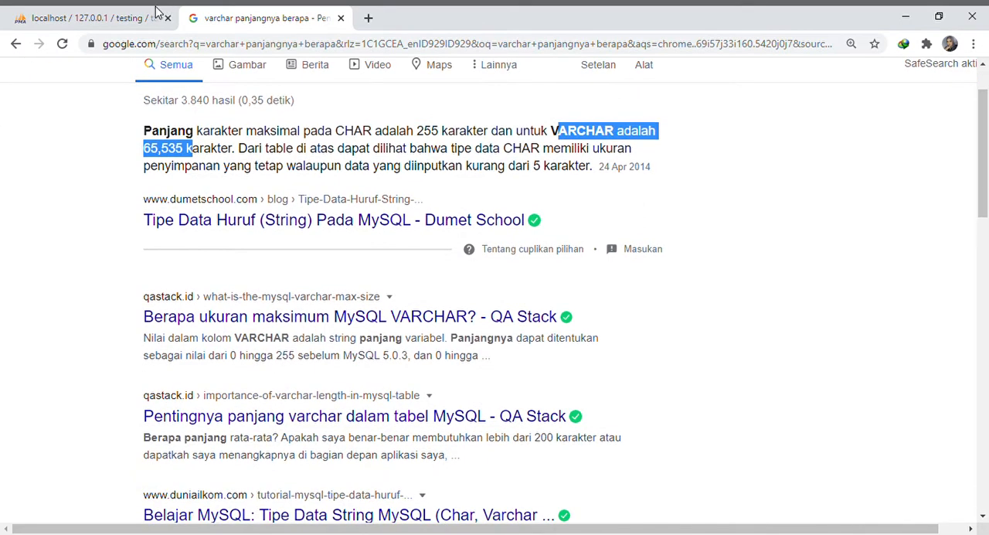
Switch back to phpMyAdmin and set the data type of the alamat column to TEXT
{"action": "key", "text": "ctrl+Tab"}
{"action": "scroll", "coordinate": [265, 356], "scroll_direction": "down", "scroll_amount": 1}
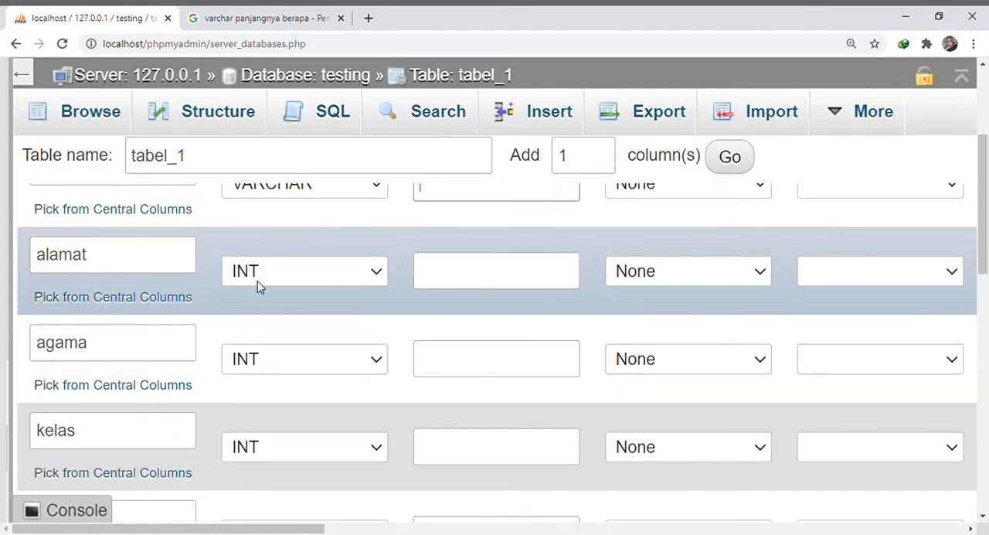
{"action": "left_click", "coordinate": [257, 278]}
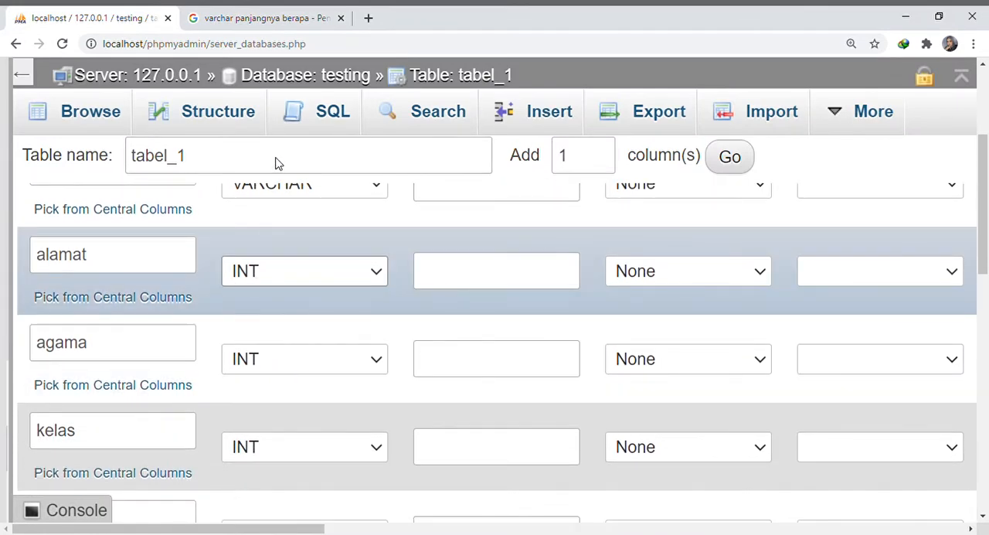
{"action": "left_click", "coordinate": [282, 53]}
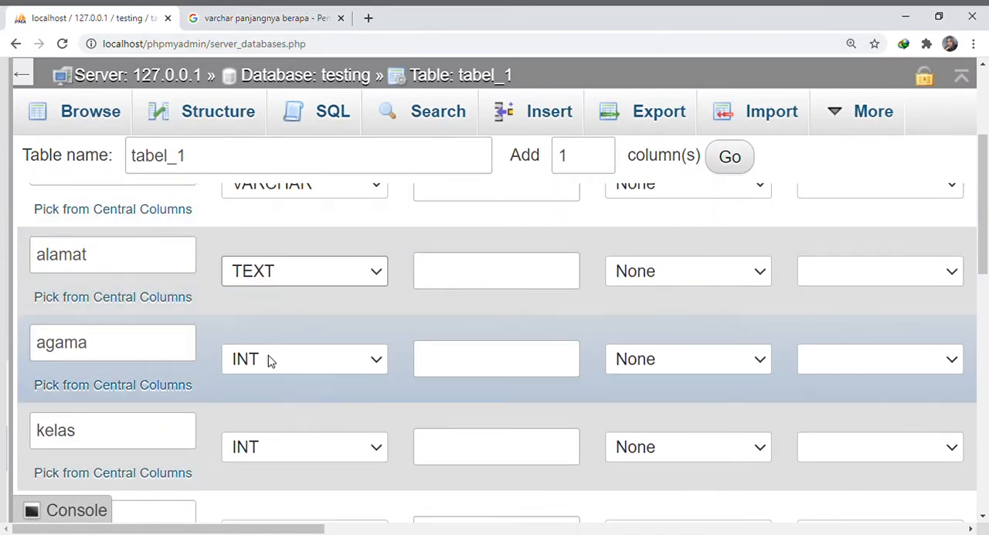
Set the data type of both the agama and kelas columns to VARCHAR
{"action": "left_click", "coordinate": [270, 363]}
{"action": "left_click", "coordinate": [303, 32]}
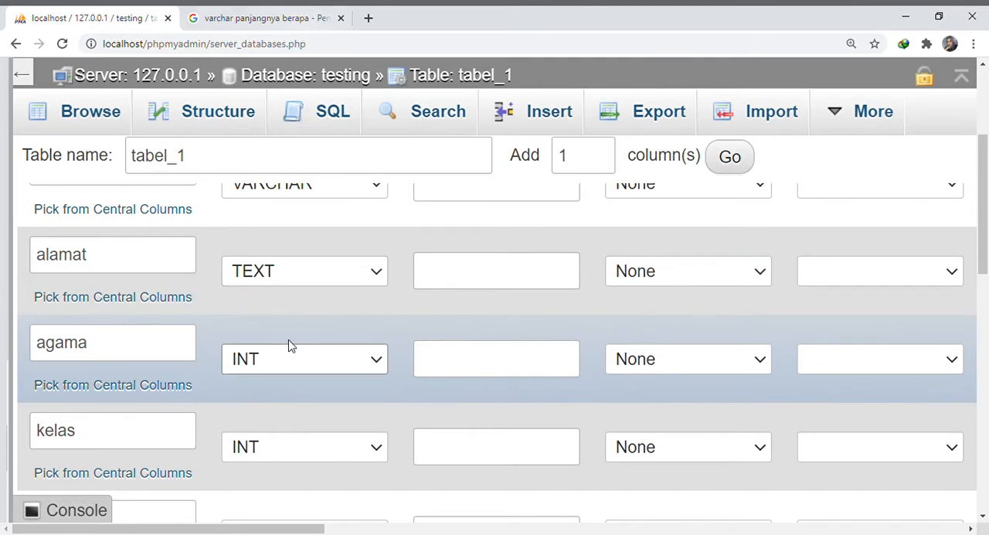
{"action": "scroll", "coordinate": [252, 386], "scroll_direction": "down", "scroll_amount": 1}
{"action": "left_click", "coordinate": [246, 375]}
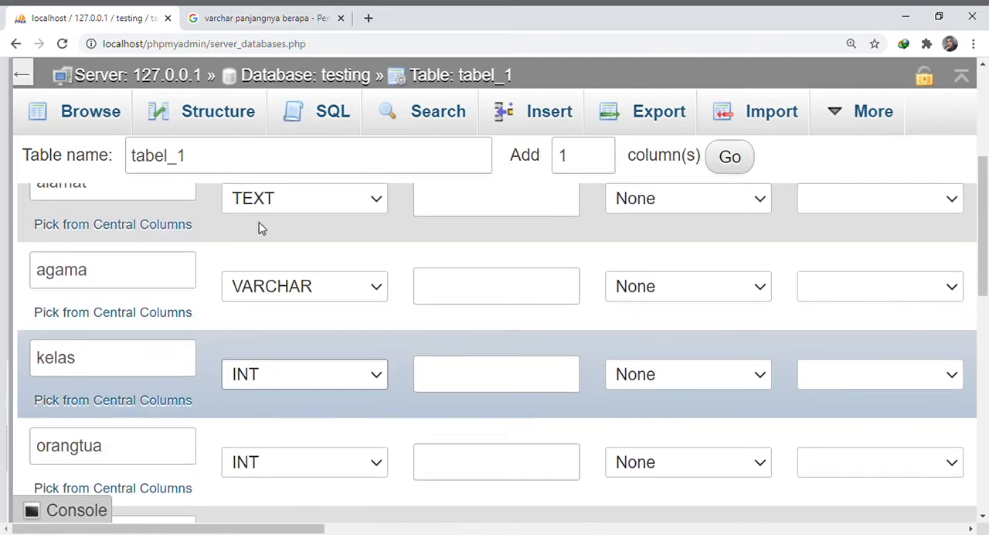
{"action": "left_click", "coordinate": [286, 261]}
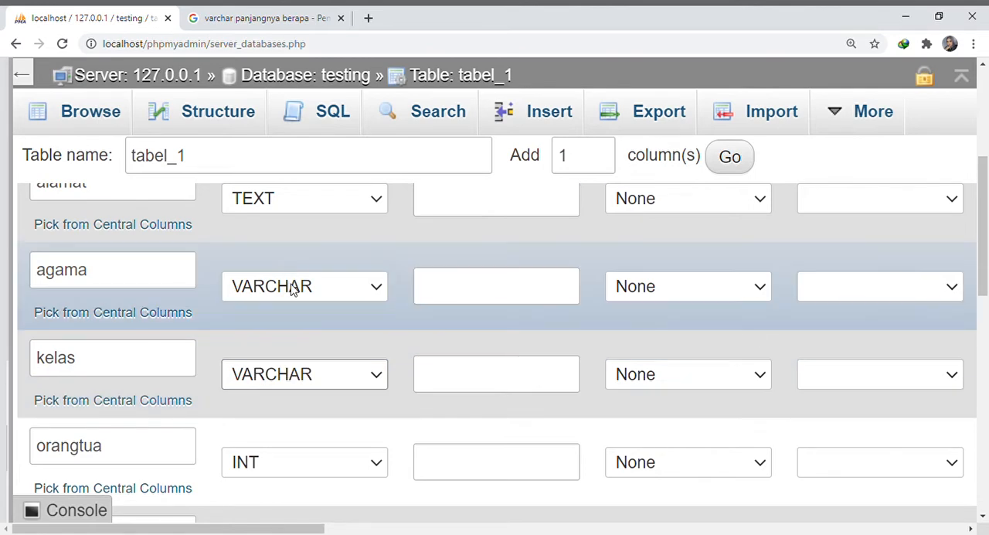
Set the agama column's data type to ENUM with the values 'islam', 'kristen', 'budha'
{"action": "left_click", "coordinate": [294, 284]}
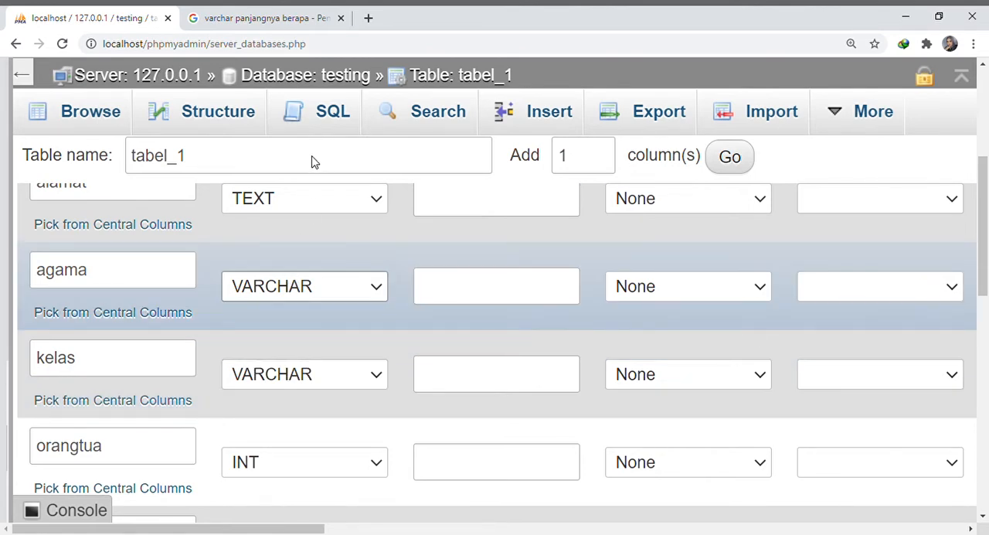
{"action": "left_click", "coordinate": [308, 161]}
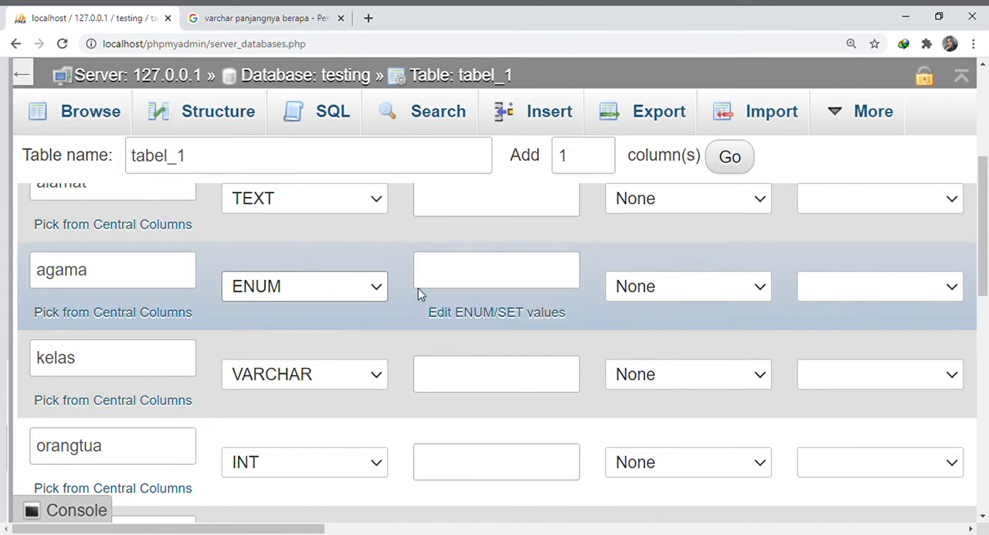
{"action": "left_click", "coordinate": [457, 292]}
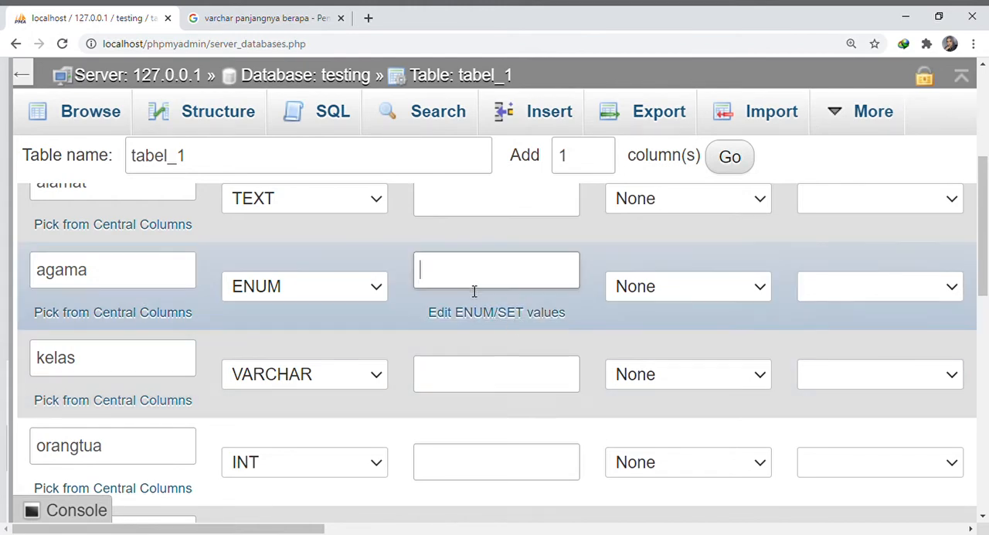
{"action": "type", "text": "'islam', 'kristen',"}
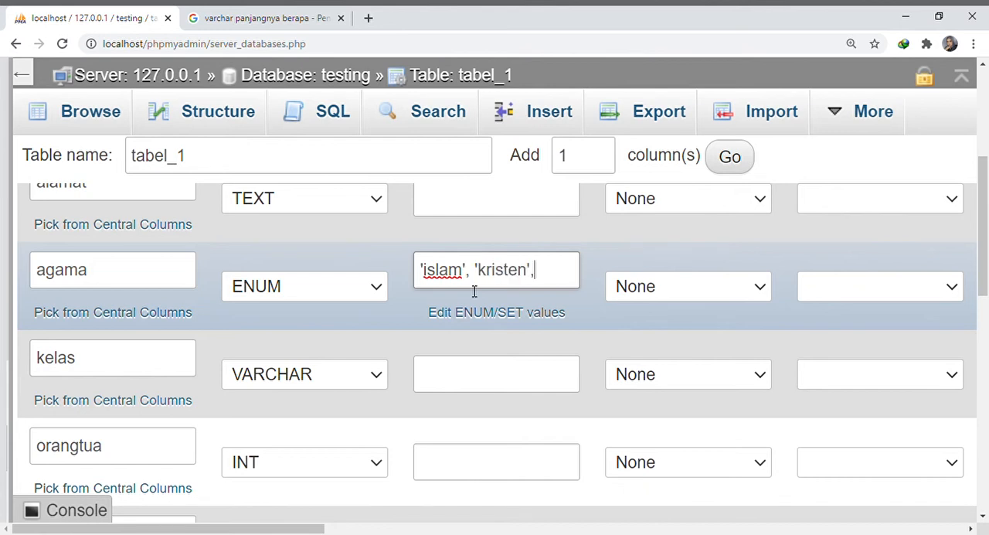
{"action": "type", "text": "udha'"}
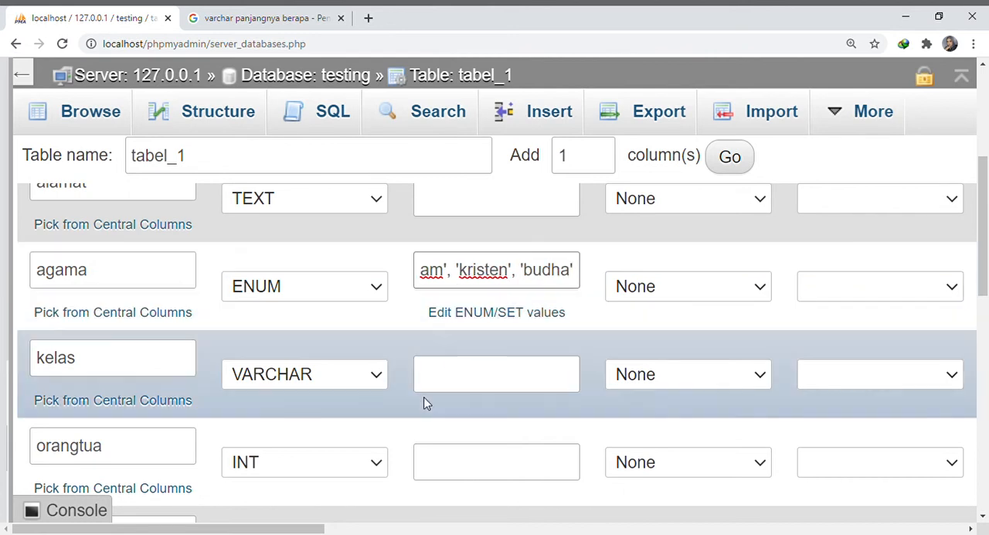
Set the data type of the kelas column to INT and of the orangtua column to VARCHAR
{"action": "left_click", "coordinate": [263, 22]}
{"action": "scroll", "coordinate": [305, 370], "scroll_direction": "down", "scroll_amount": 2}
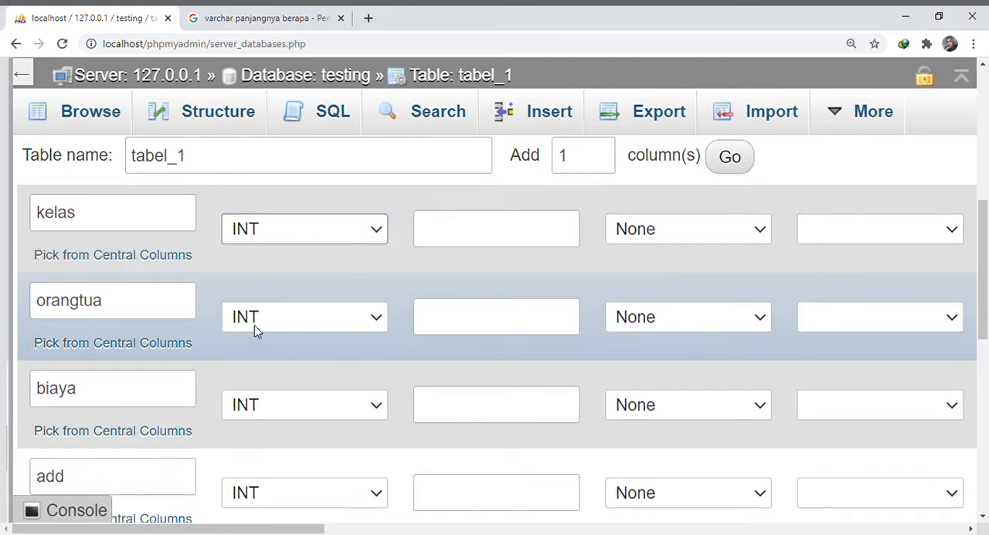
{"action": "left_click", "coordinate": [255, 328]}
{"action": "left_click", "coordinate": [288, 44]}
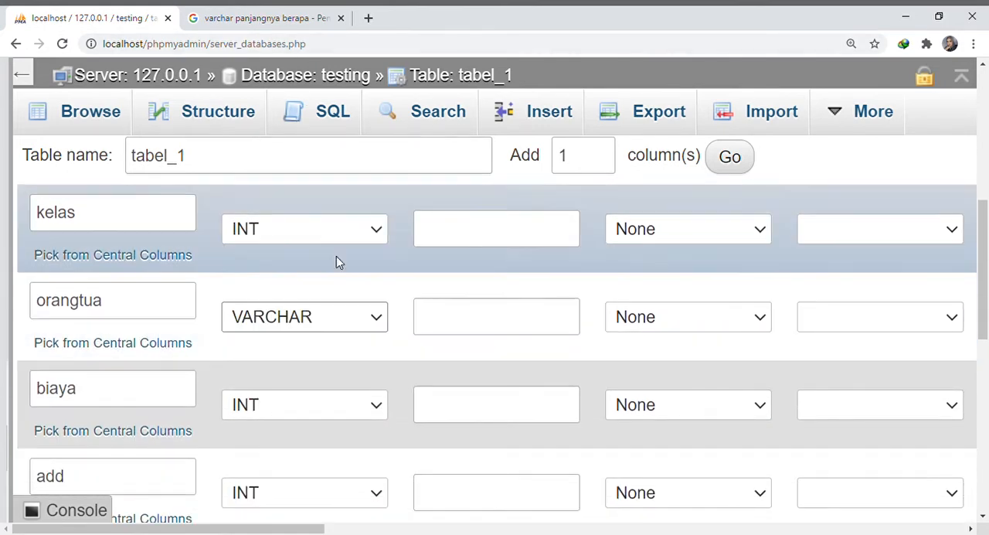
Switch to the Google results and search for "enum mysql"
{"action": "left_click", "coordinate": [285, 11]}
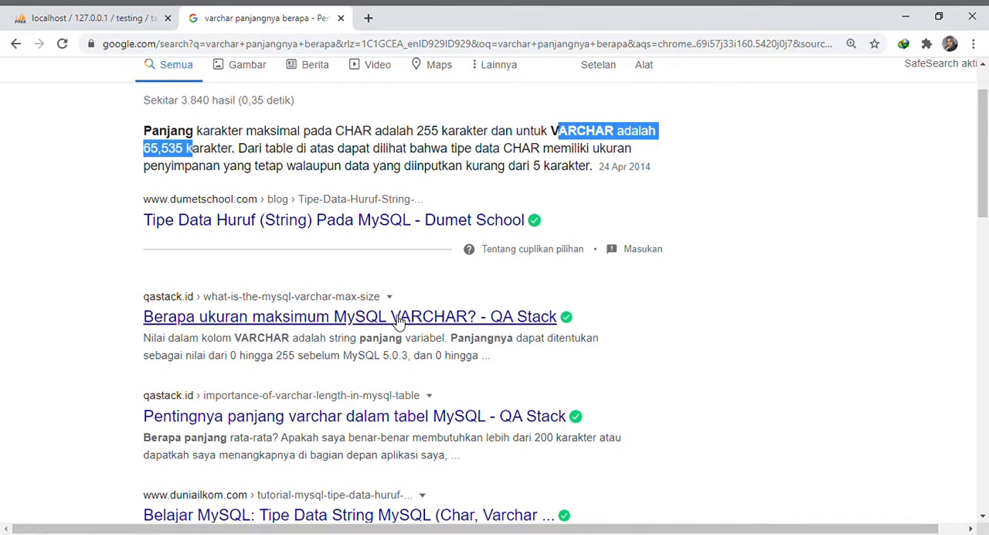
{"action": "scroll", "coordinate": [434, 323], "scroll_direction": "down", "scroll_amount": 1}
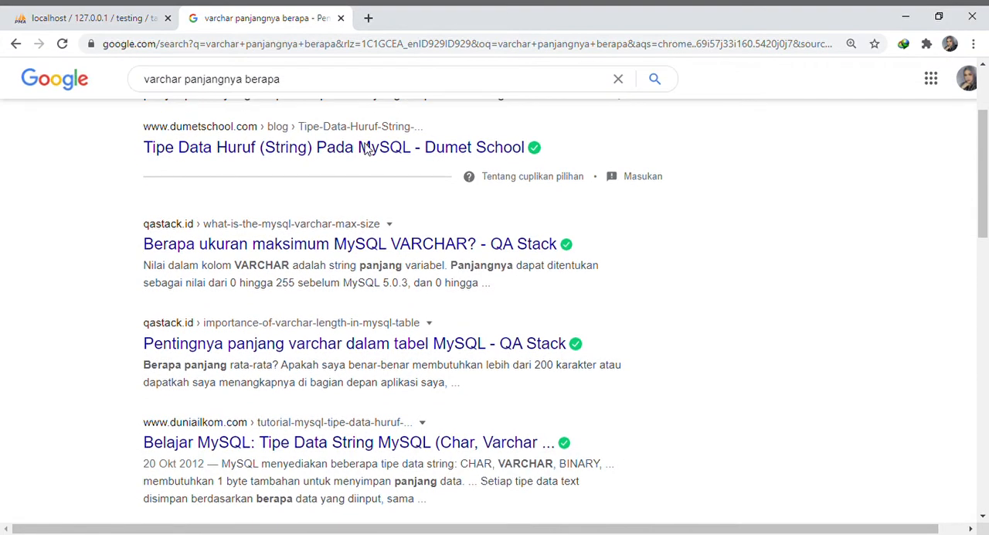
{"action": "left_click_drag", "start_coordinate": [278, 79], "coordinate": [146, 103]}
{"action": "key", "text": "BackSpace"}
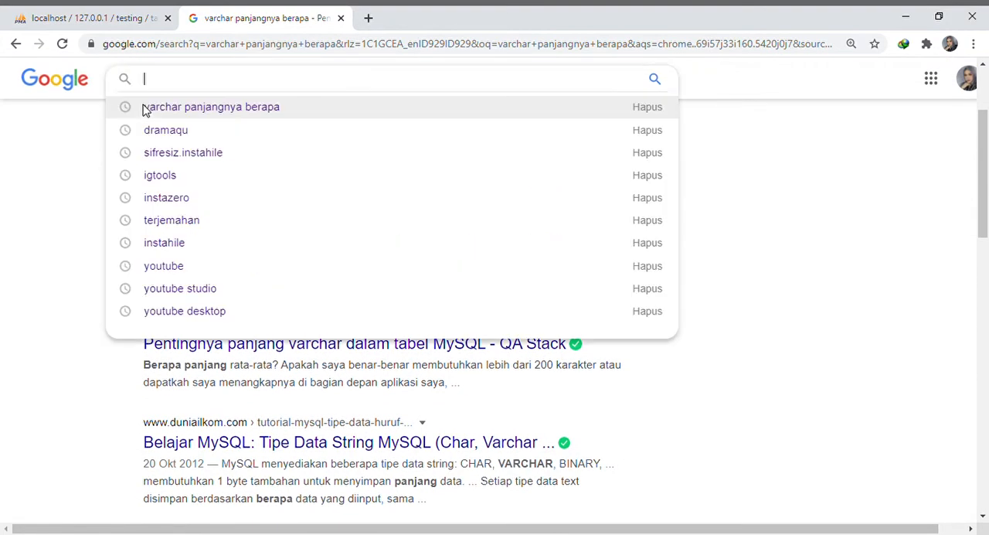
{"action": "type", "text": "enum"}
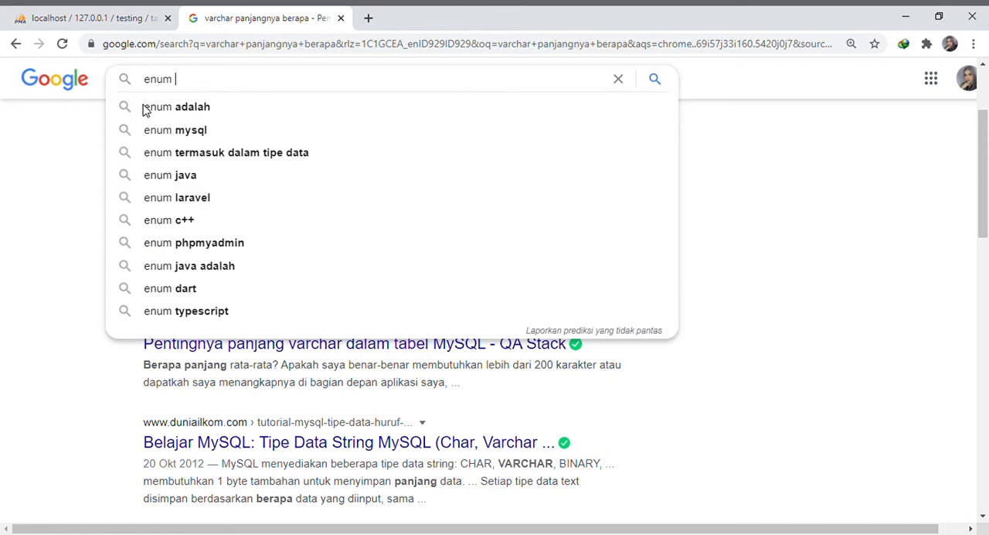
{"action": "key", "text": "Down"}
{"action": "key", "text": "Down"}
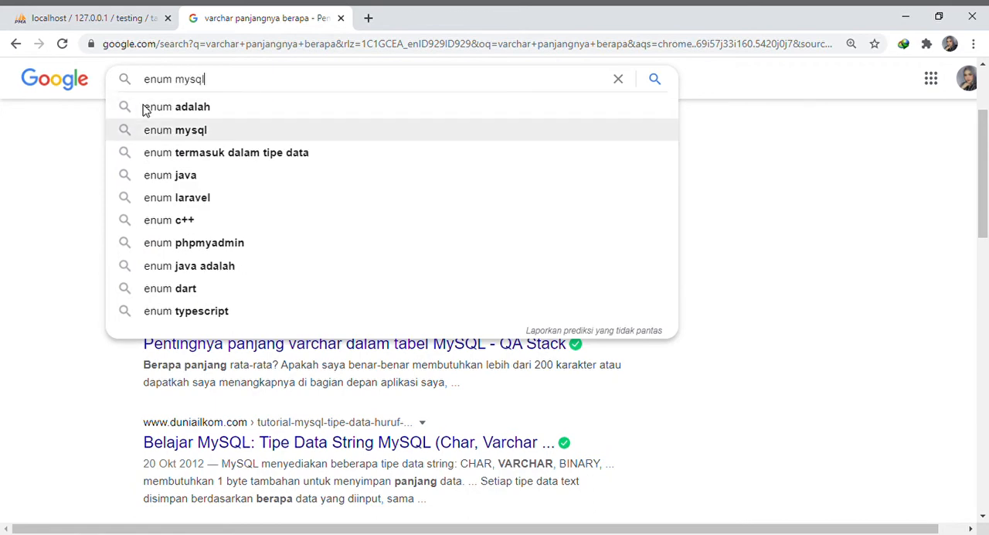
{"action": "key", "text": "Return"}
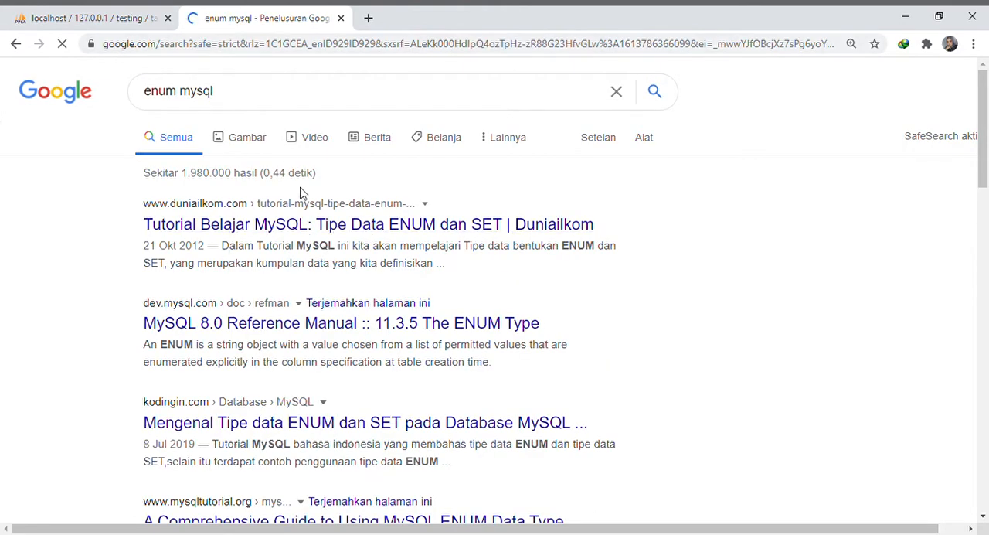
Switch back to phpMyAdmin and review the data types and lengths of the table's columns
{"action": "left_click", "coordinate": [75, 11]}
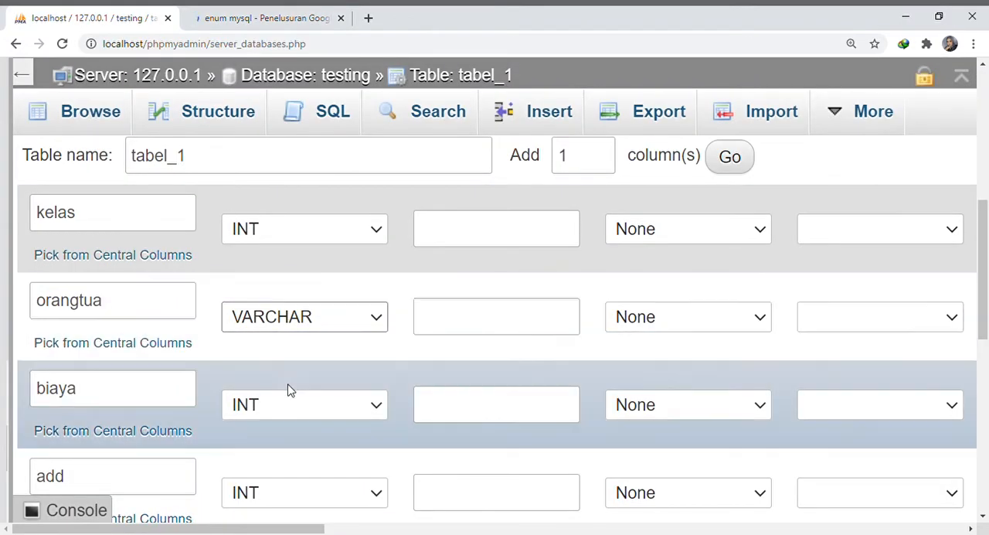
{"action": "scroll", "coordinate": [292, 379], "scroll_direction": "down", "scroll_amount": 1}
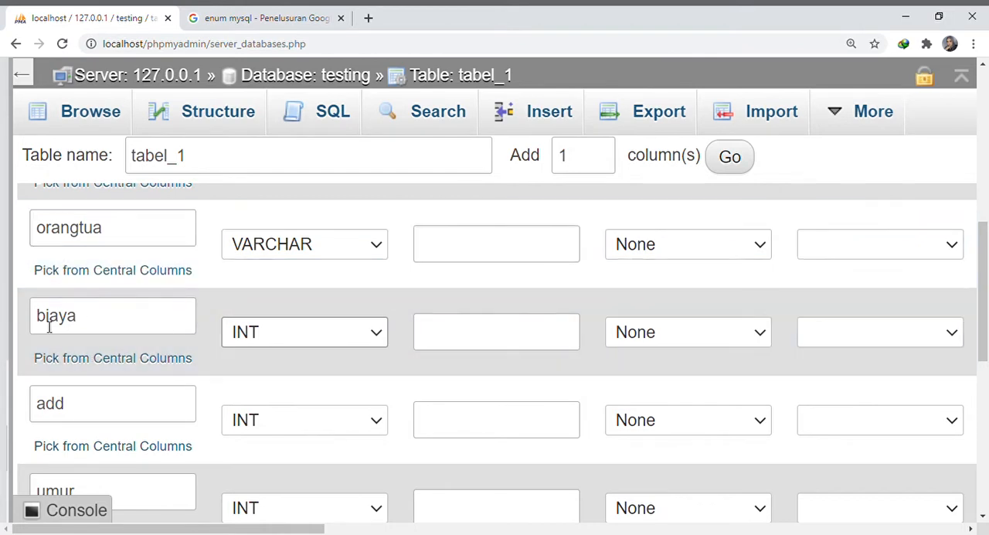
{"action": "scroll", "coordinate": [221, 375], "scroll_direction": "down", "scroll_amount": 1}
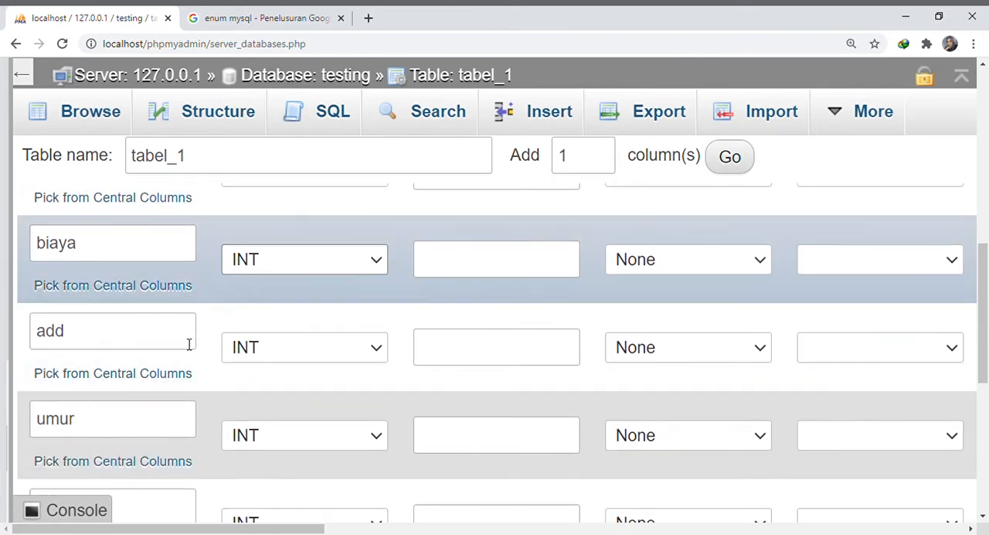
{"action": "scroll", "coordinate": [272, 357], "scroll_direction": "down", "scroll_amount": 1}
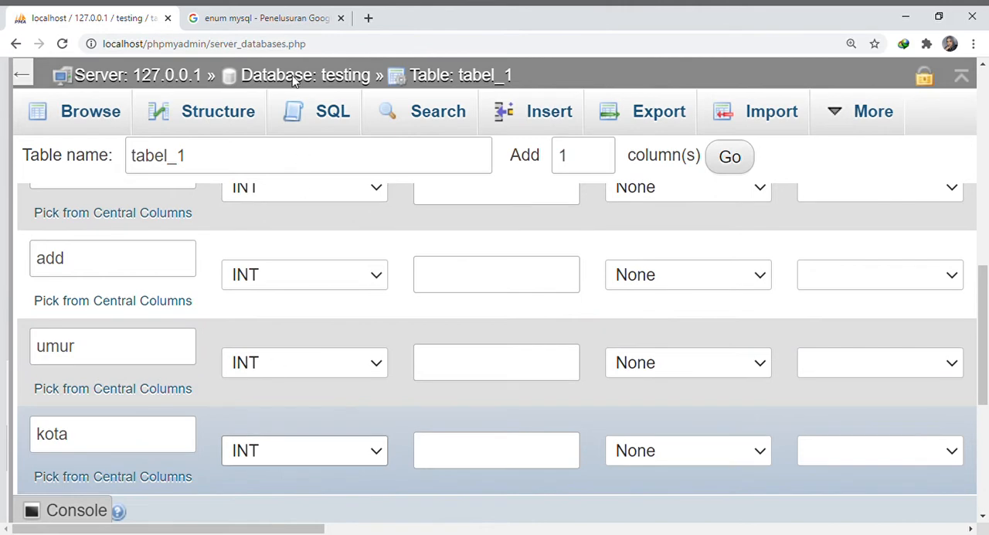
{"action": "scroll", "coordinate": [485, 457], "scroll_direction": "up", "scroll_amount": 8}
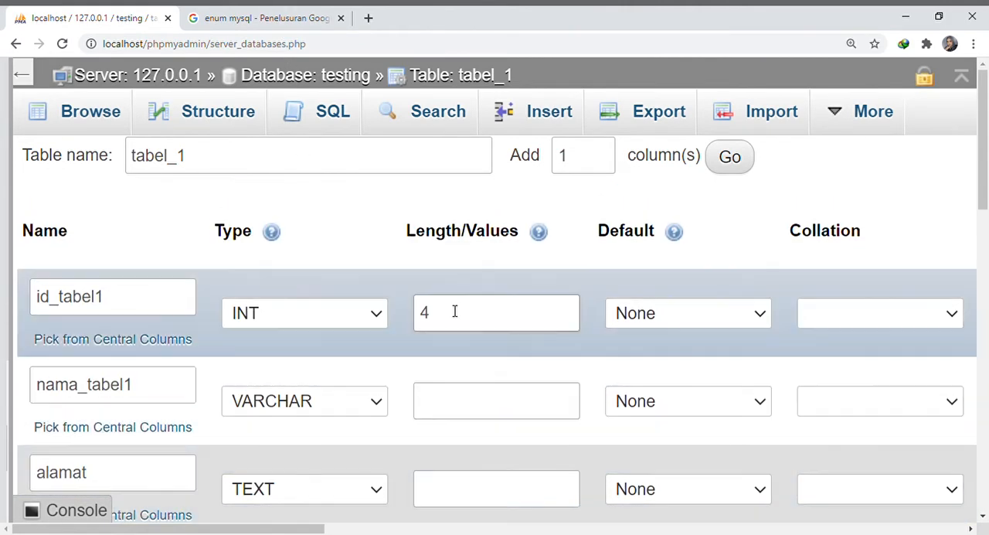
{"action": "scroll", "coordinate": [497, 505], "scroll_direction": "down", "scroll_amount": 1}
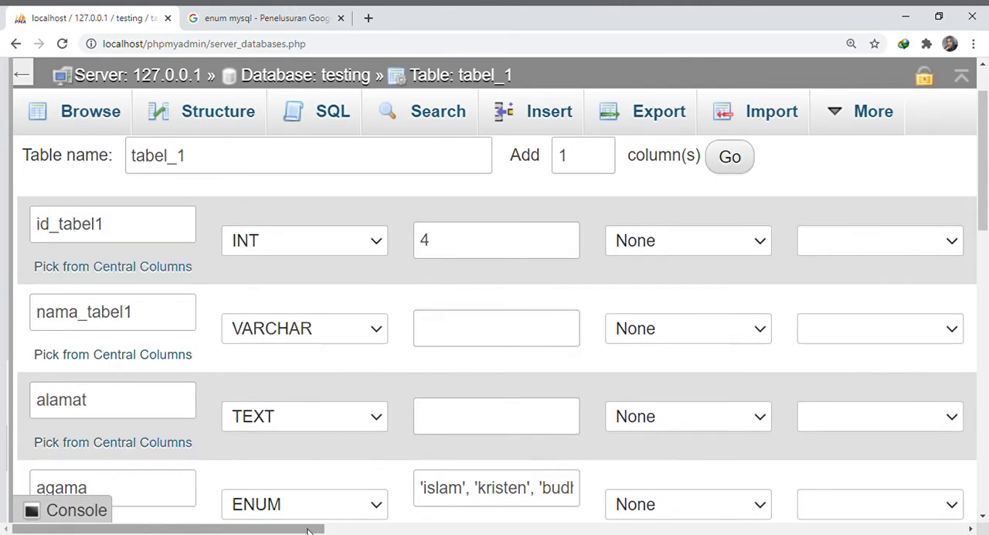
Allow NULL for the id_tabel1 and nama_tabel1 columns, and make id_tabel1 an auto-increment column with a PRIMARY index
{"action": "left_click_drag", "start_coordinate": [307, 528], "coordinate": [481, 529]}
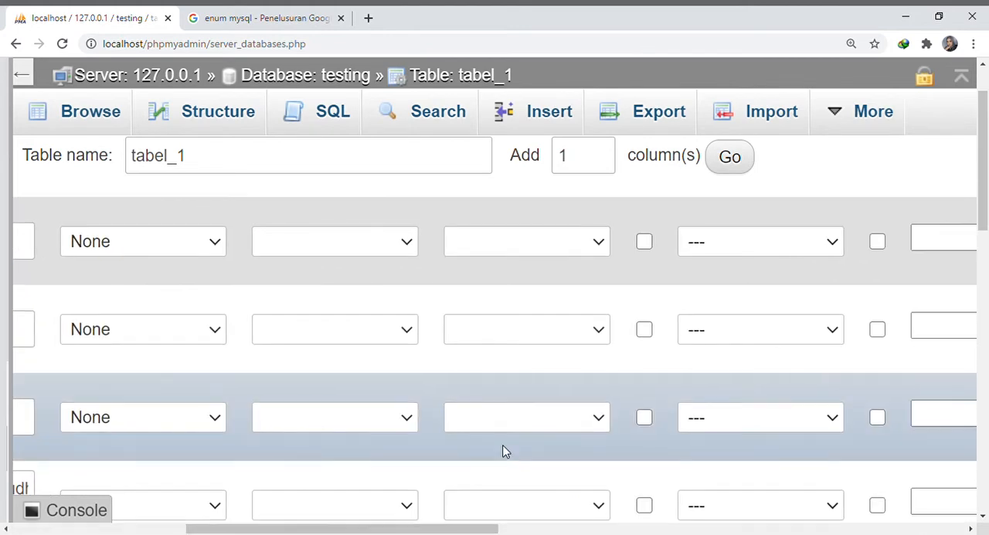
{"action": "scroll", "coordinate": [697, 366], "scroll_direction": "up", "scroll_amount": 1}
{"action": "left_click", "coordinate": [644, 313]}
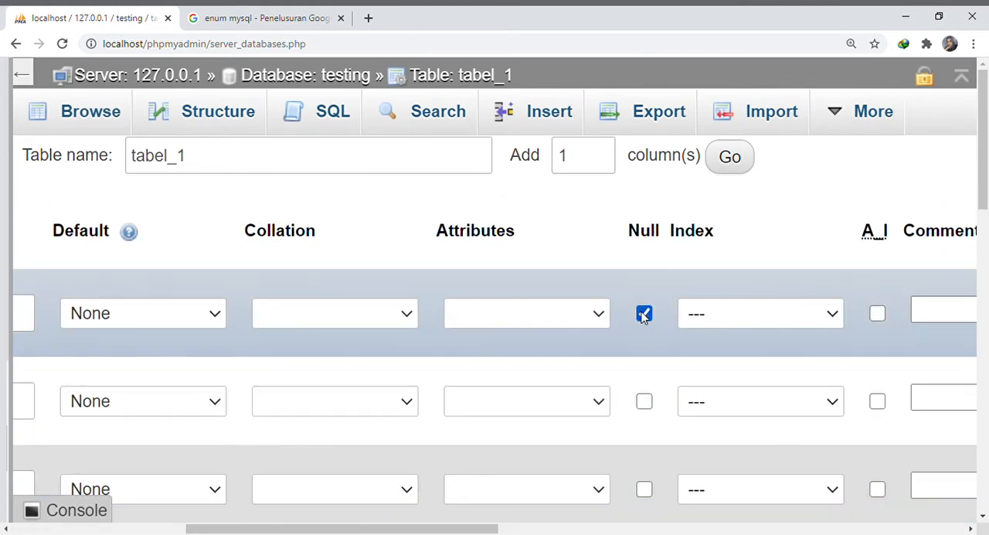
{"action": "left_click", "coordinate": [644, 401]}
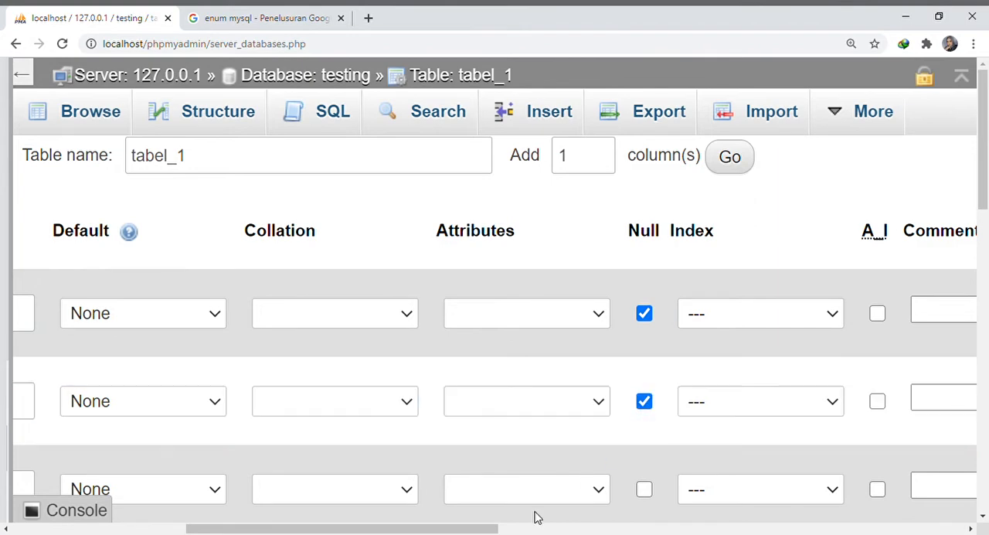
{"action": "left_click_drag", "start_coordinate": [491, 529], "coordinate": [591, 530]}
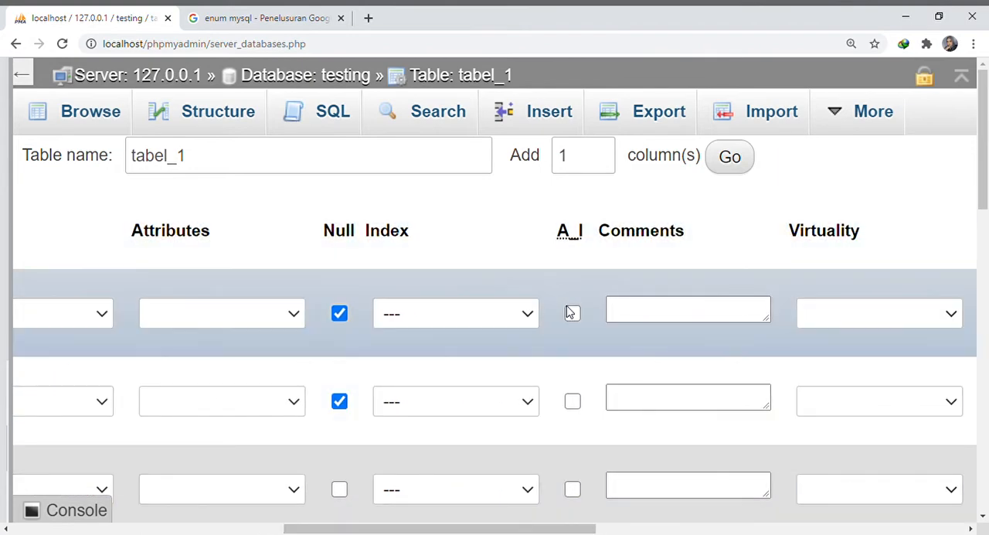
{"action": "left_click", "coordinate": [572, 314]}
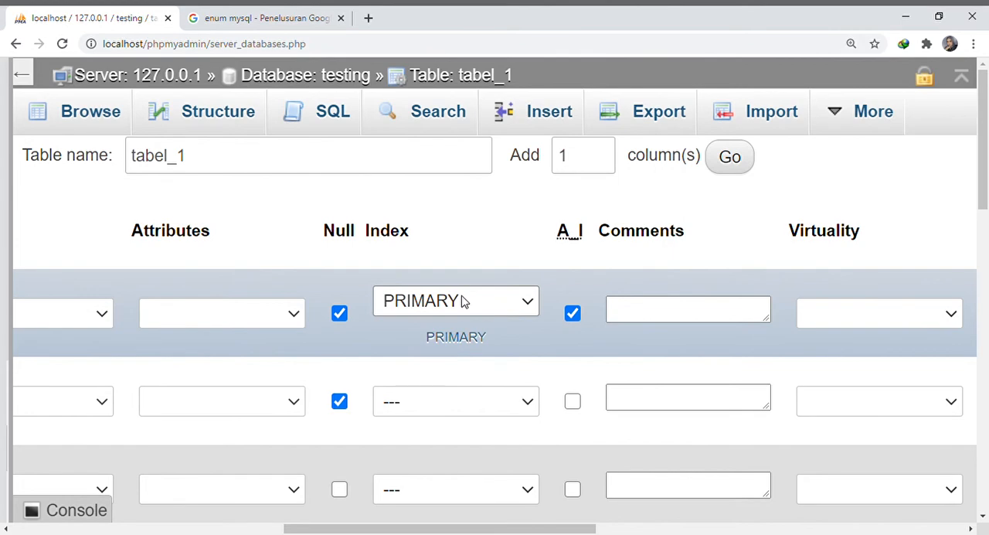
{"action": "left_click", "coordinate": [441, 357]}
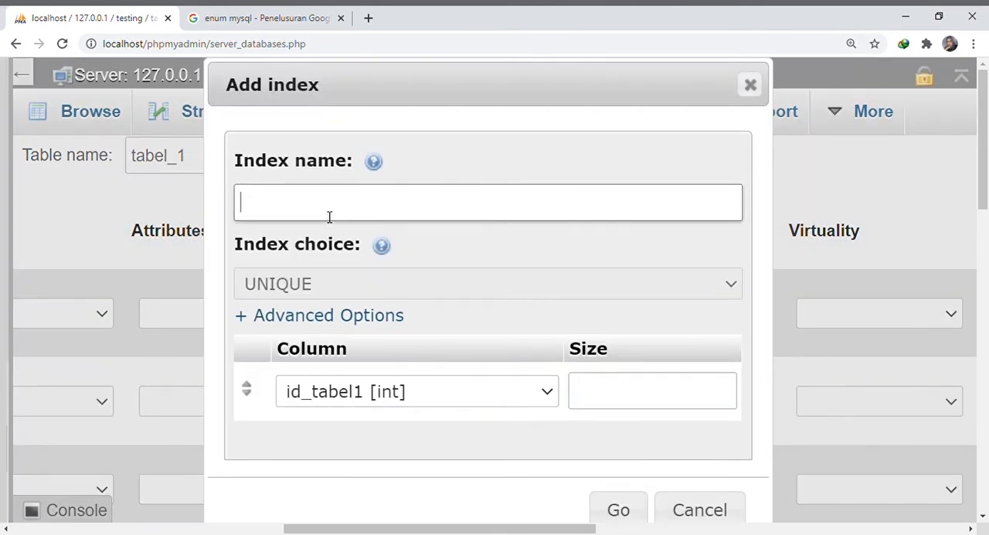
{"action": "scroll", "coordinate": [414, 244], "scroll_direction": "down", "scroll_amount": 1}
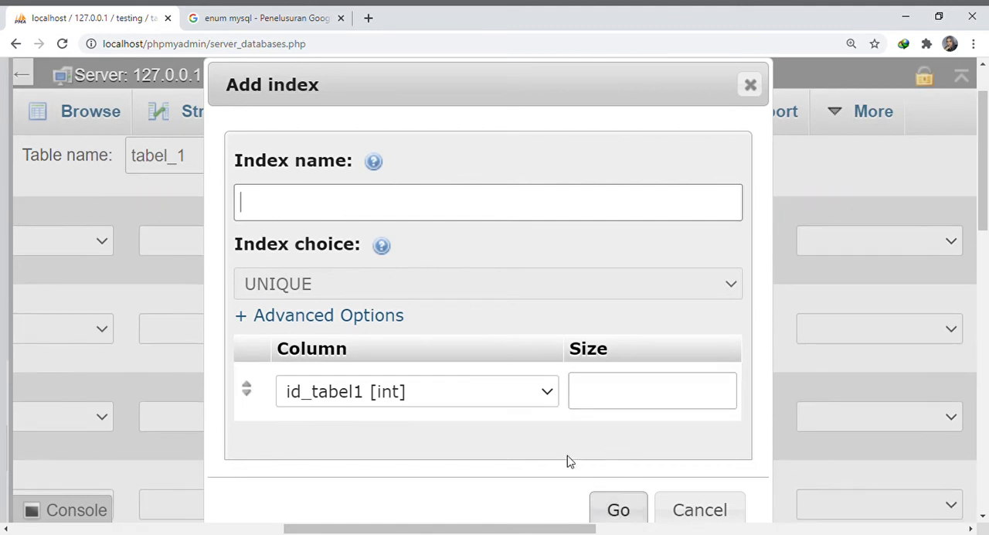
{"action": "left_click", "coordinate": [699, 510]}
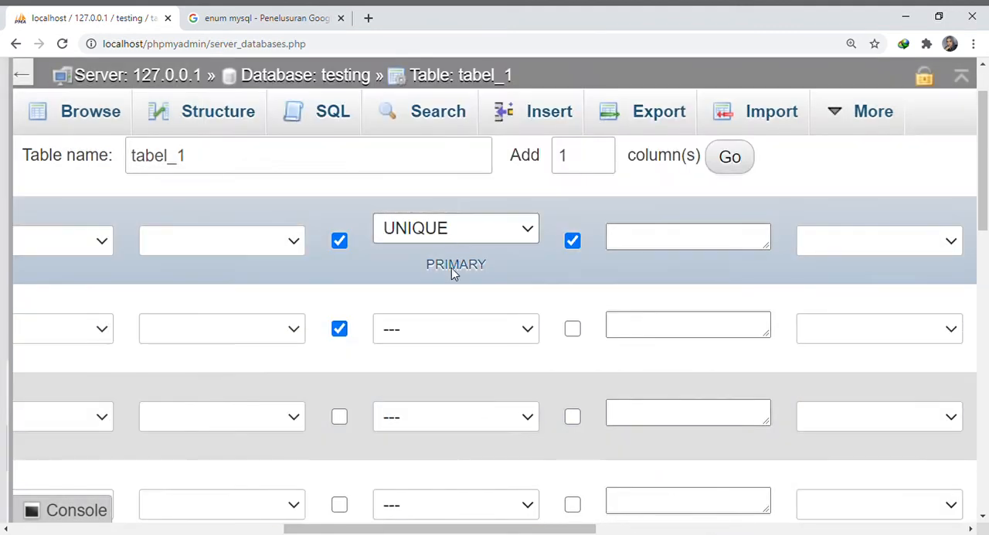
{"action": "left_click", "coordinate": [456, 272]}
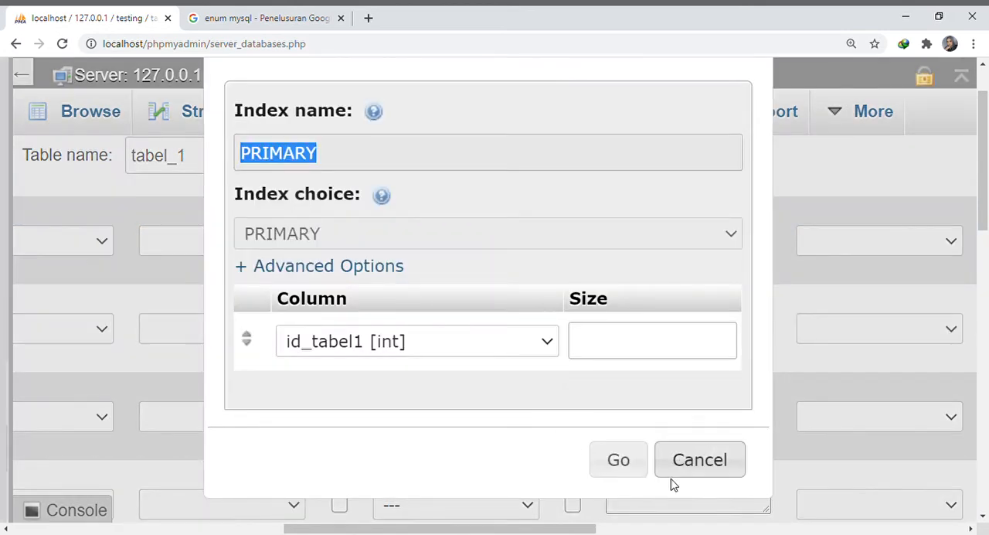
{"action": "left_click", "coordinate": [619, 460]}
Review the attribute settings, data types and lengths across all of the table's columns
{"action": "scroll", "coordinate": [473, 313], "scroll_direction": "down", "scroll_amount": 3}
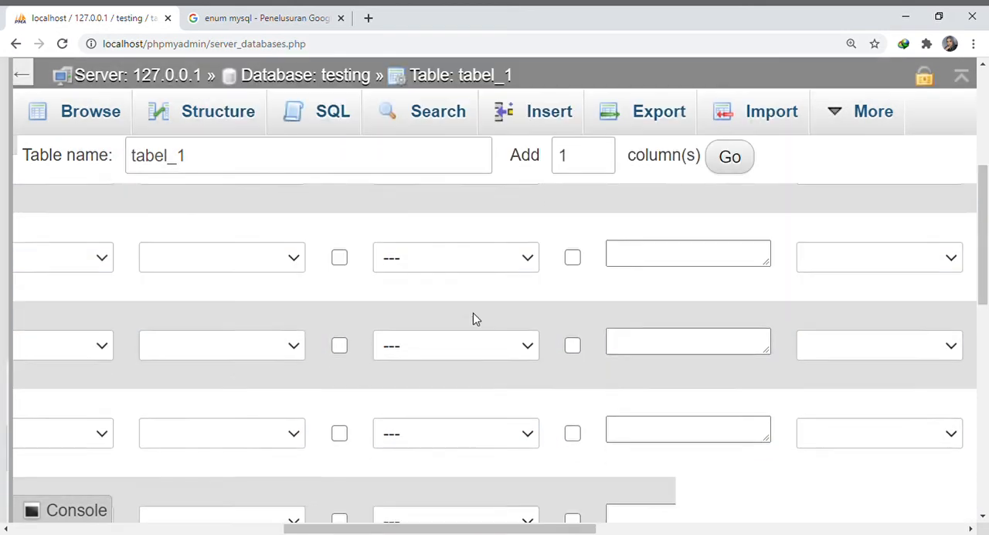
{"action": "scroll", "coordinate": [472, 318], "scroll_direction": "down", "scroll_amount": 4}
{"action": "scroll", "coordinate": [473, 321], "scroll_direction": "up", "scroll_amount": 3}
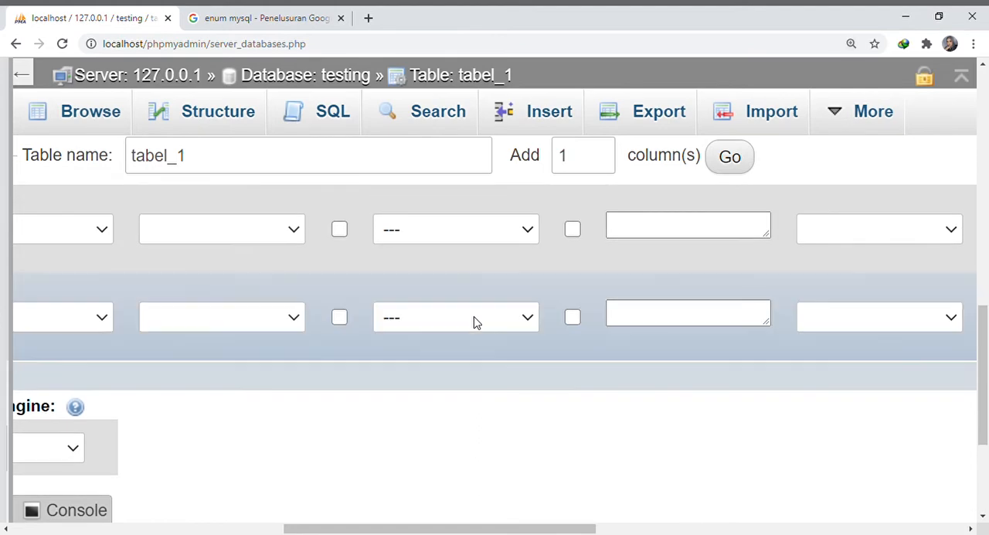
{"action": "key", "text": "ctrl+minus"}
{"action": "key", "text": "ctrl+minus"}
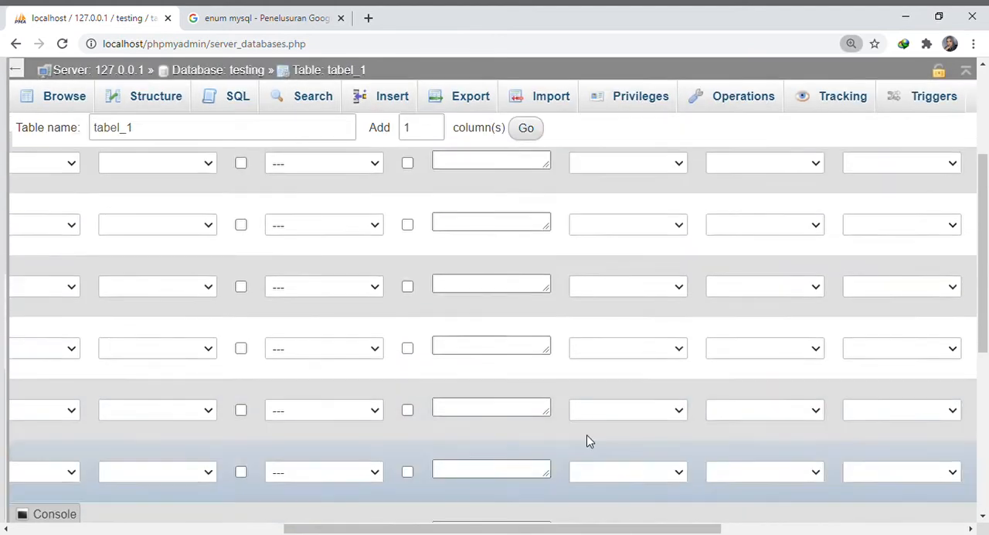
{"action": "scroll", "coordinate": [595, 464], "scroll_direction": "up", "scroll_amount": 1}
{"action": "left_click_drag", "start_coordinate": [605, 528], "coordinate": [481, 437]}
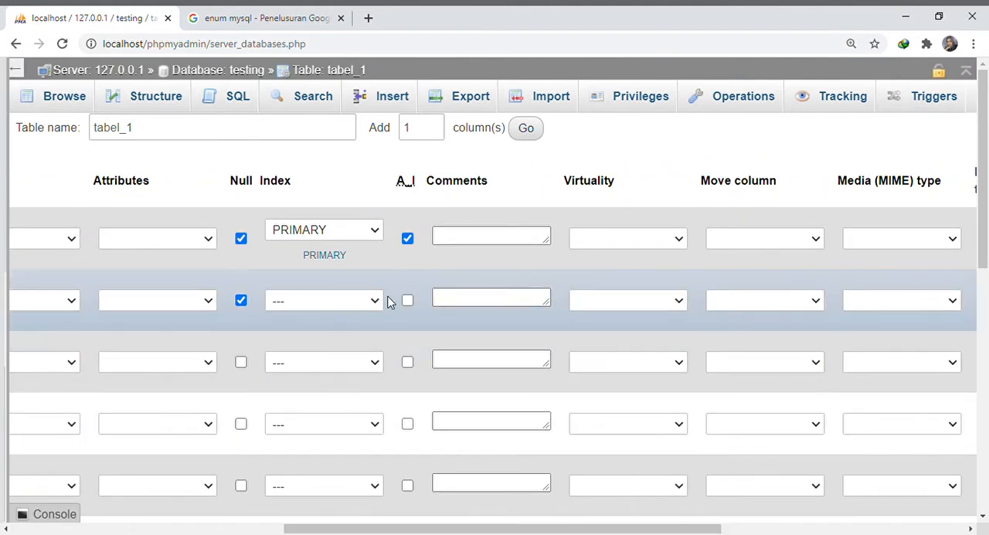
{"action": "scroll", "coordinate": [427, 489], "scroll_direction": "down", "scroll_amount": 2}
{"action": "left_click_drag", "start_coordinate": [424, 528], "coordinate": [152, 514]}
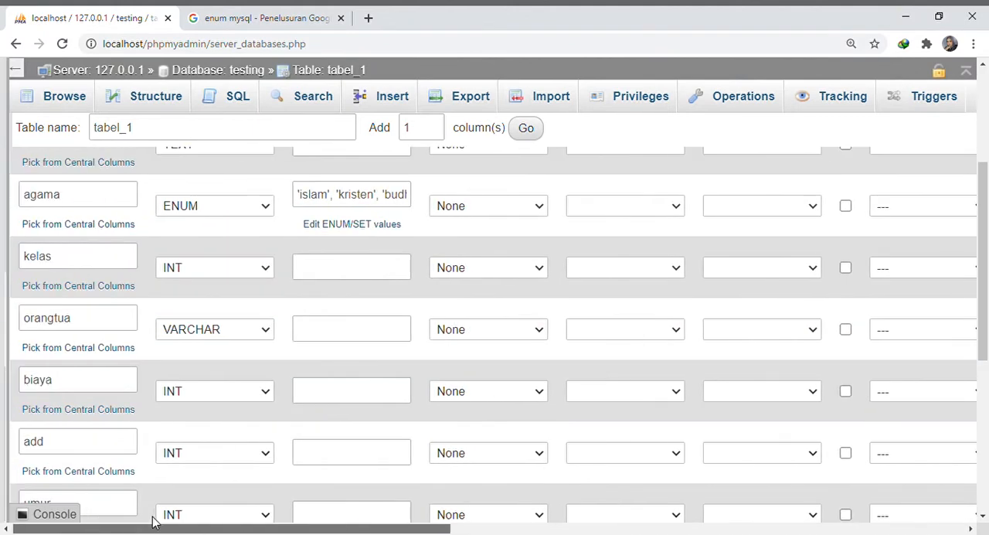
Try to save the table definition, and set the length of the nama_tabel1 column to 100
{"action": "scroll", "coordinate": [153, 514], "scroll_direction": "down", "scroll_amount": 5}
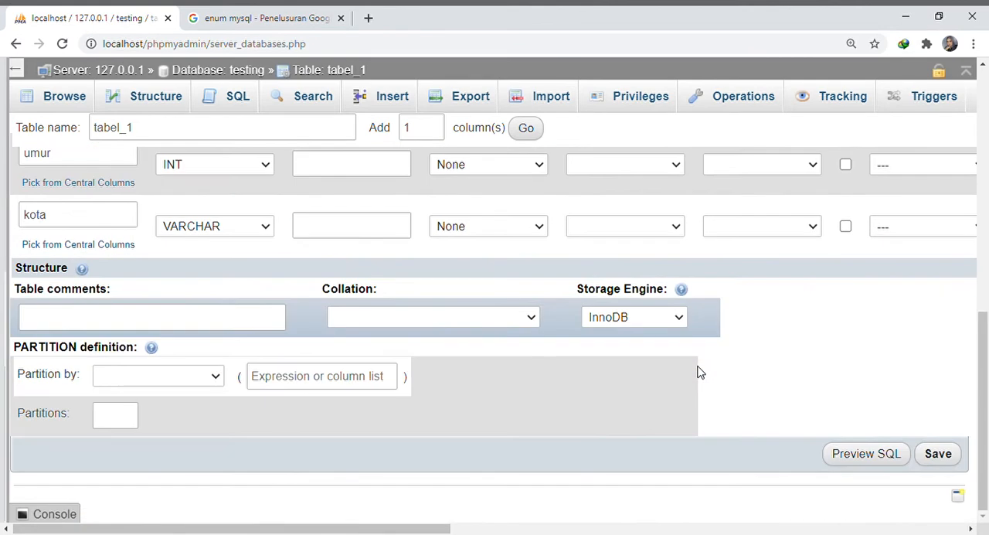
{"action": "left_click", "coordinate": [948, 455]}
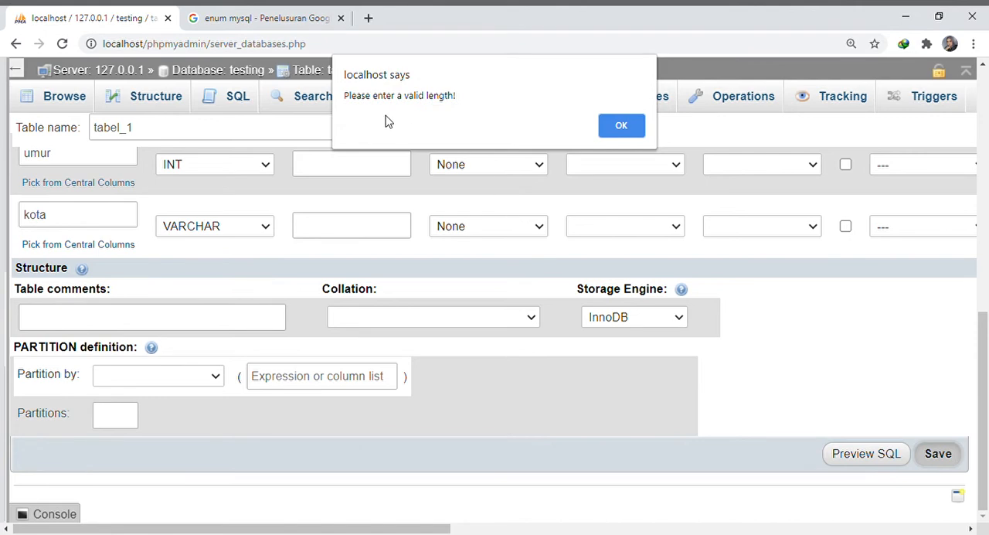
{"action": "left_click", "coordinate": [621, 126]}
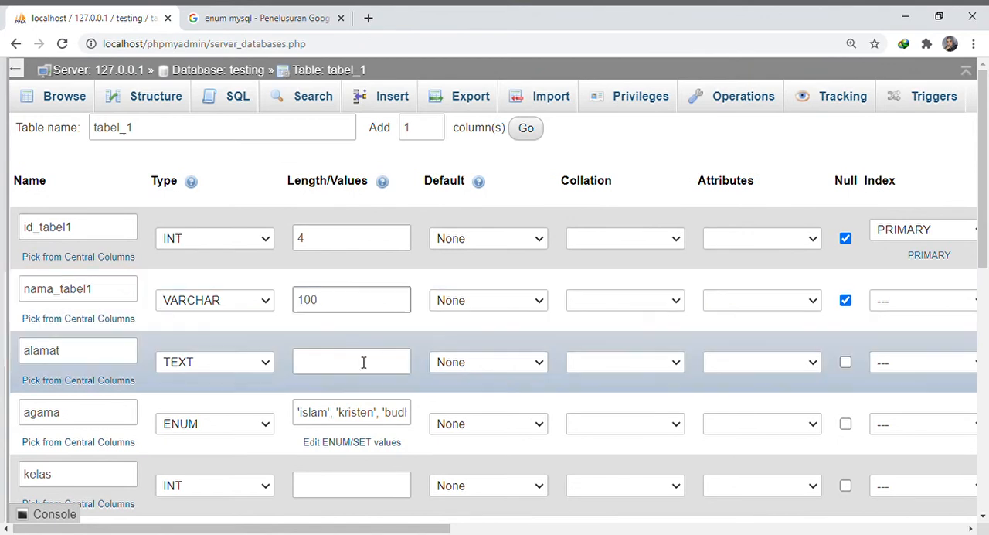
Set the length of the alamat and orangtua columns to 100, of kelas to 4 and of biaya to 10
{"action": "left_click", "coordinate": [366, 365]}
{"action": "type", "text": "100"}
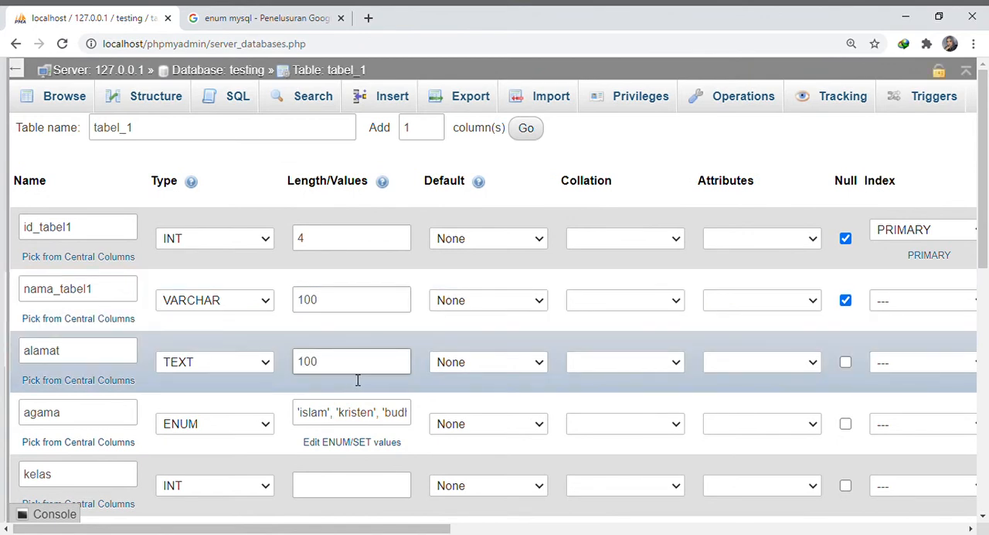
{"action": "scroll", "coordinate": [358, 380], "scroll_direction": "down", "scroll_amount": 2}
{"action": "left_click", "coordinate": [340, 344]}
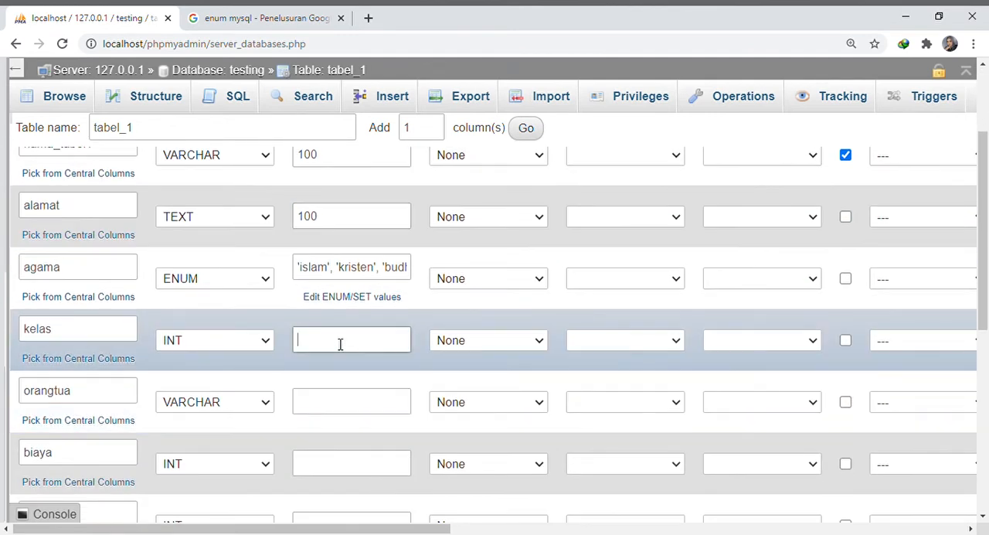
{"action": "left_click", "coordinate": [347, 417]}
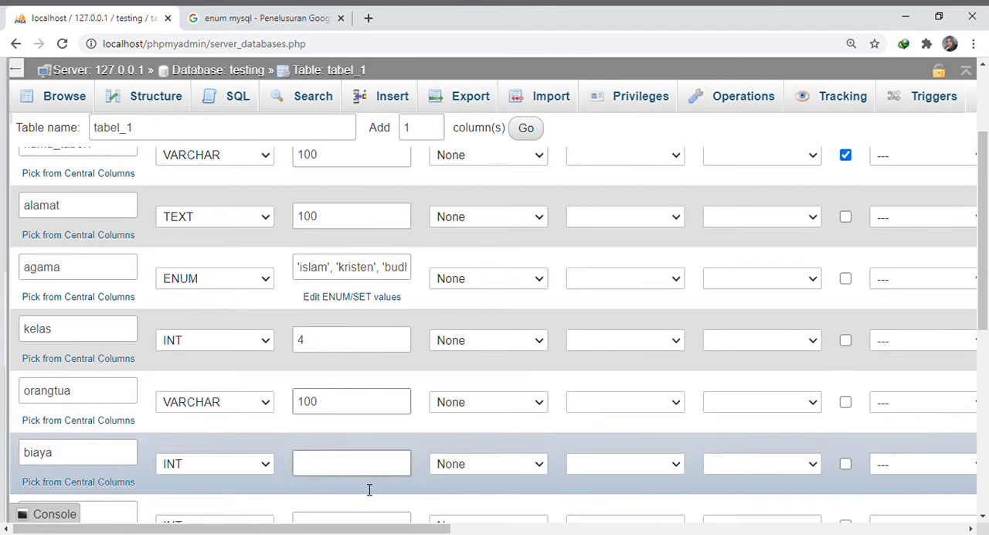
{"action": "left_click", "coordinate": [365, 485]}
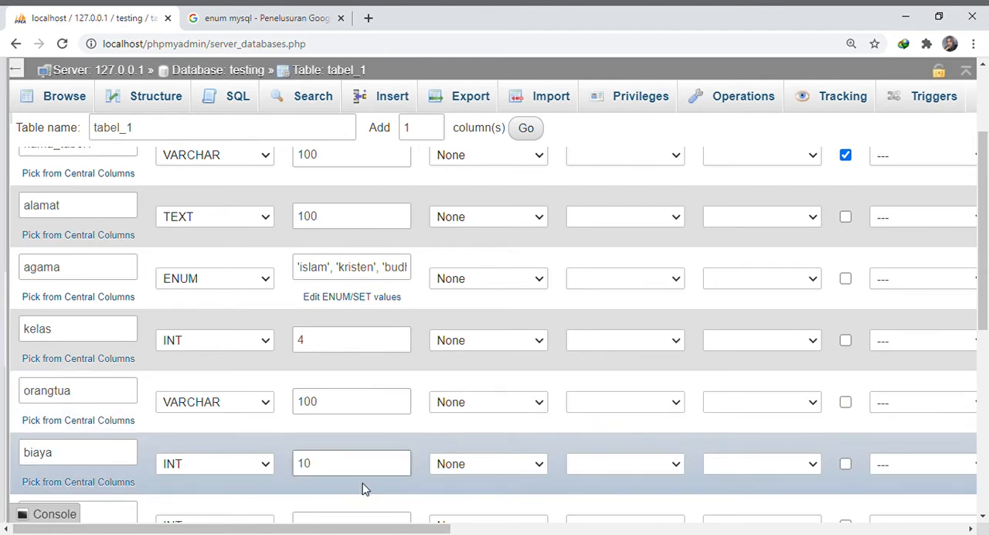
Set the length of the add column to 1, of umur to 3 and of kota to 100
{"action": "scroll", "coordinate": [370, 456], "scroll_direction": "down", "scroll_amount": 2}
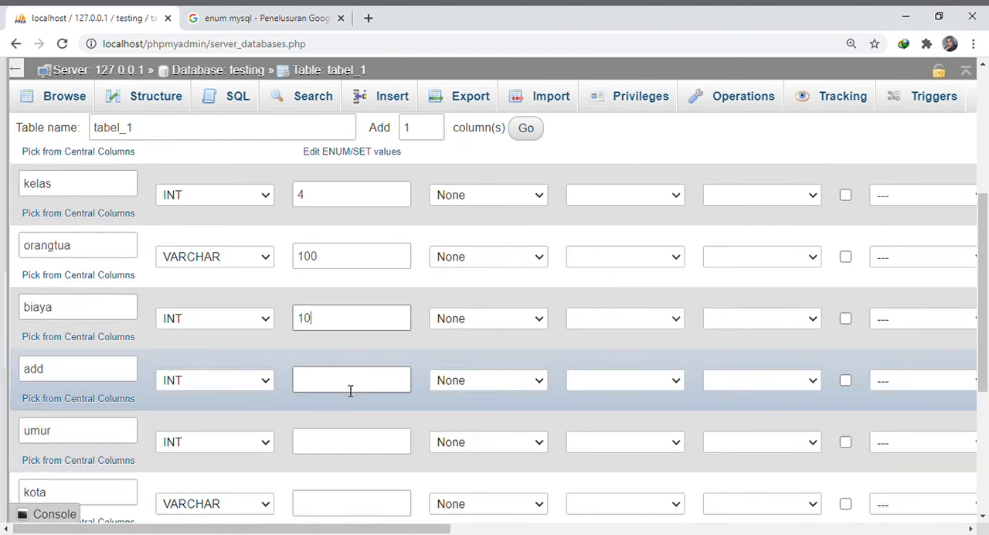
{"action": "left_click", "coordinate": [350, 390]}
{"action": "type", "text": "1"}
{"action": "left_click", "coordinate": [366, 450]}
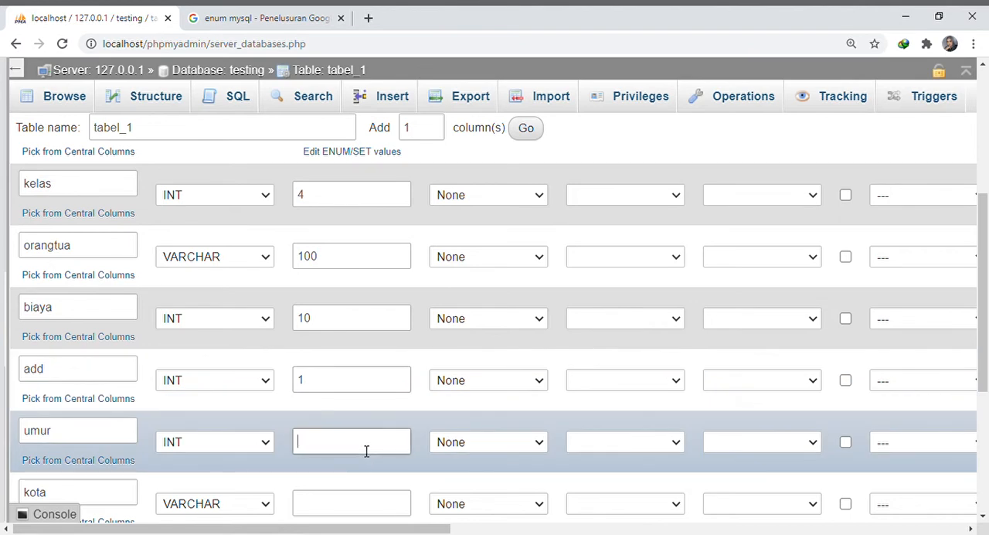
{"action": "scroll", "coordinate": [369, 440], "scroll_direction": "down", "scroll_amount": 3}
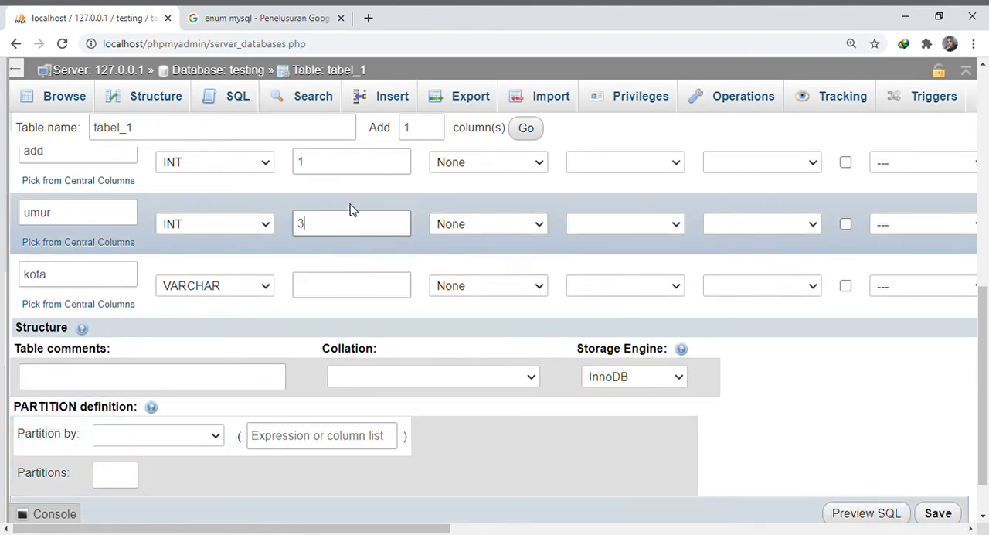
{"action": "left_click", "coordinate": [361, 291]}
{"action": "type", "text": "1"}
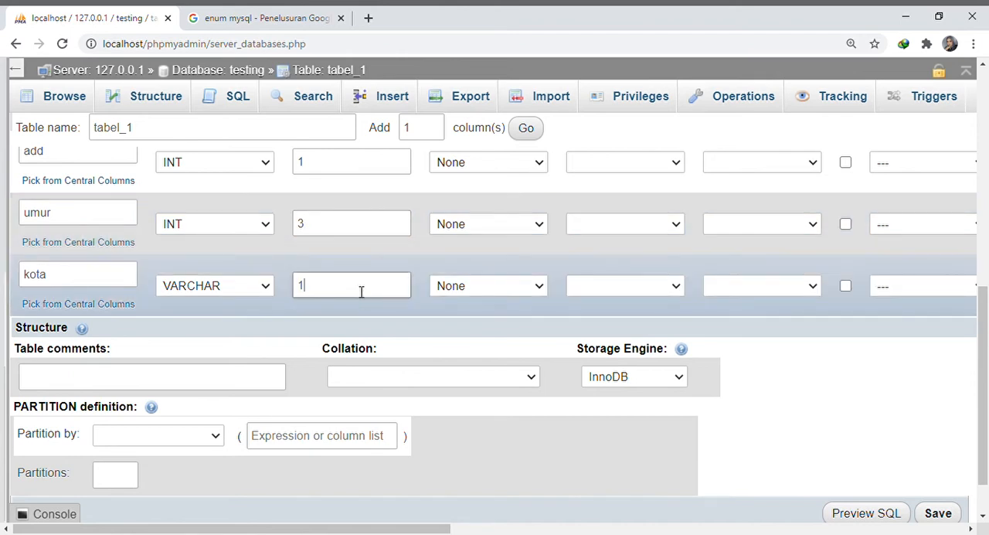
{"action": "type", "text": "00"}
Save the table tabel_1, accepting the reserved keyword add as a column name
{"action": "scroll", "coordinate": [808, 394], "scroll_direction": "down", "scroll_amount": 1}
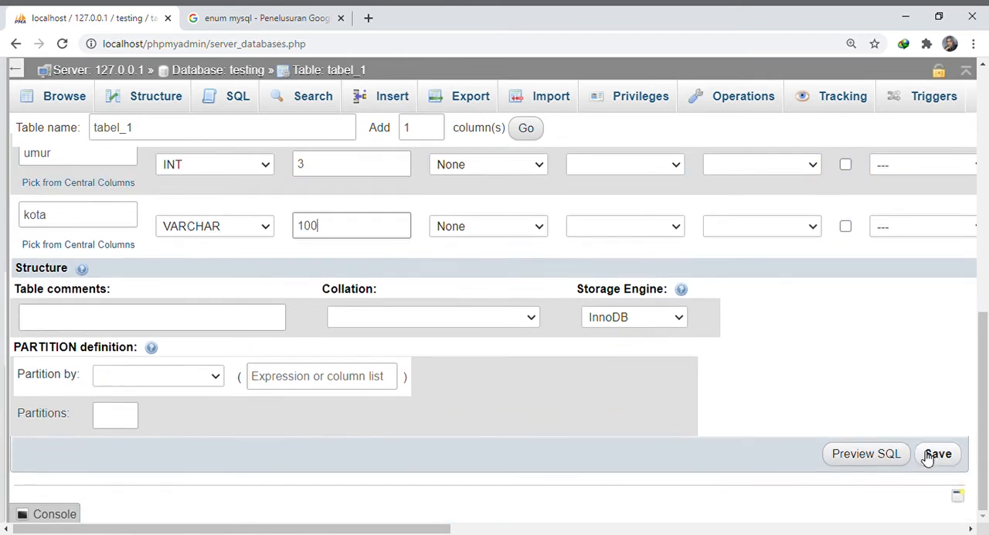
{"action": "left_click", "coordinate": [934, 454]}
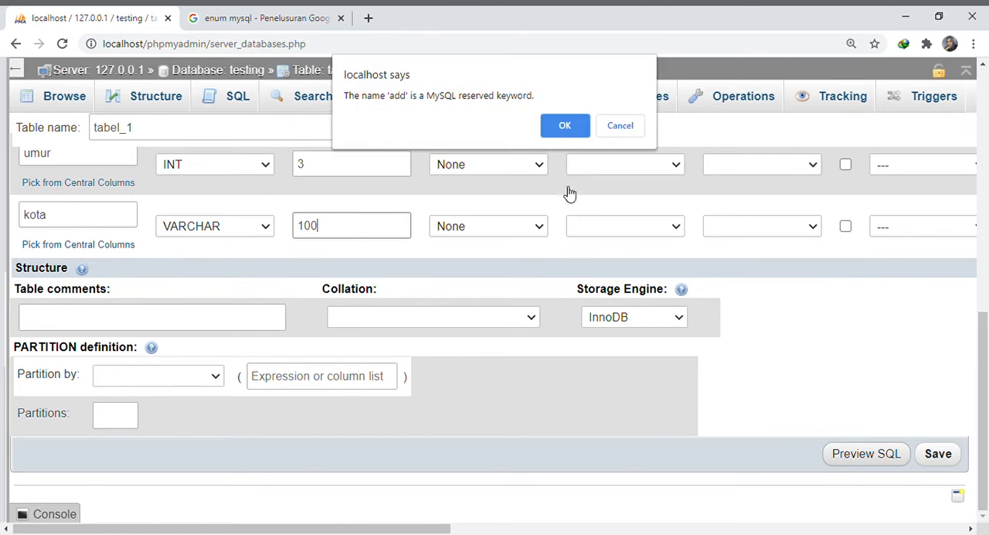
{"action": "left_click", "coordinate": [562, 126]}
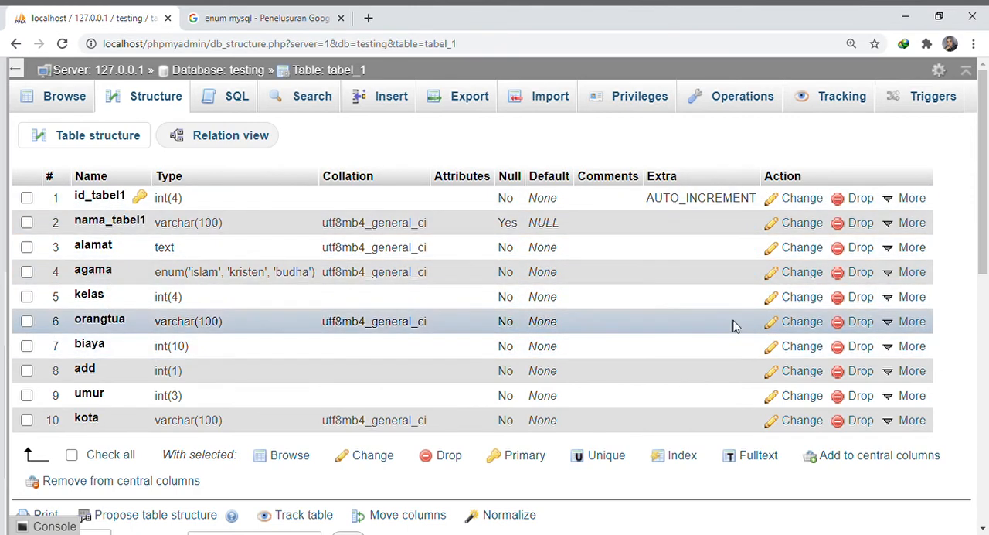
Drop the kota column from tabel_1 and confirm the deletion
{"action": "left_click", "coordinate": [857, 430]}
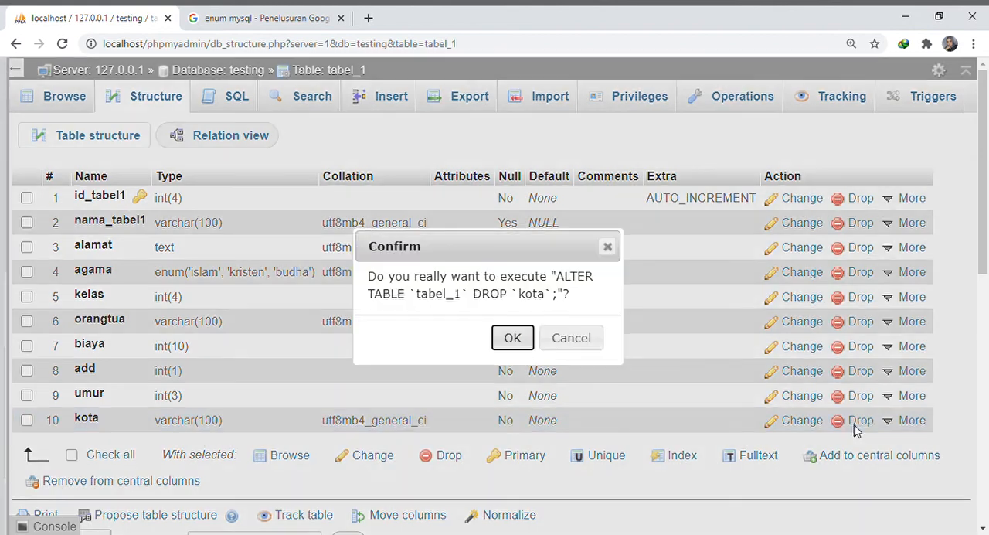
{"action": "left_click", "coordinate": [515, 340]}
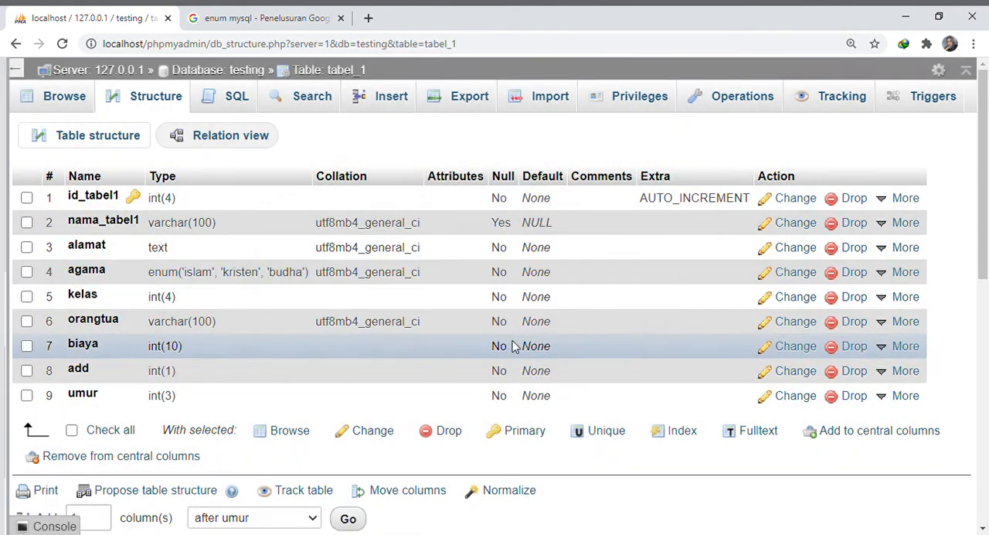
Rename the umur column to usia and save the change to the table structure
{"action": "left_click", "coordinate": [795, 395]}
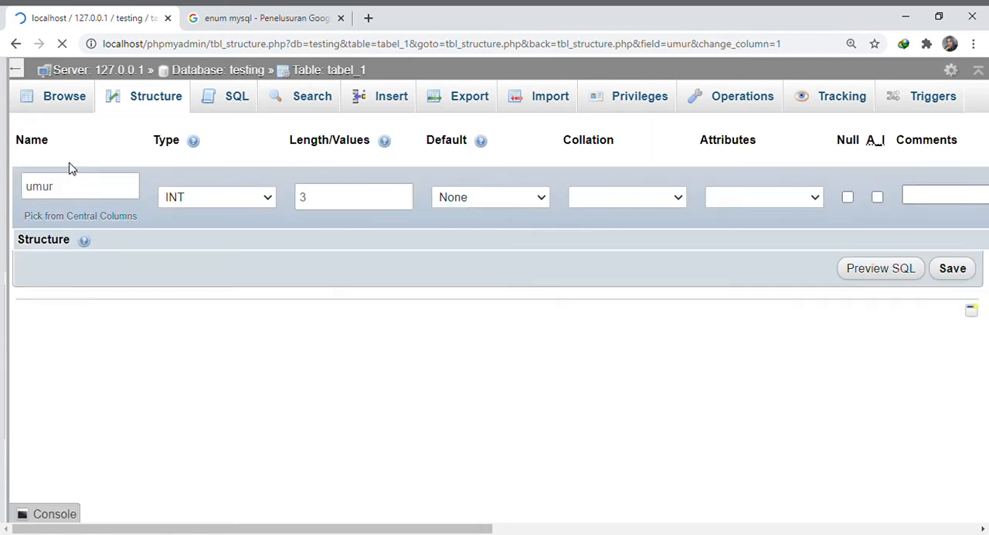
{"action": "left_click", "coordinate": [83, 192]}
{"action": "key", "text": "BackSpace"}
{"action": "type", "text": "d"}
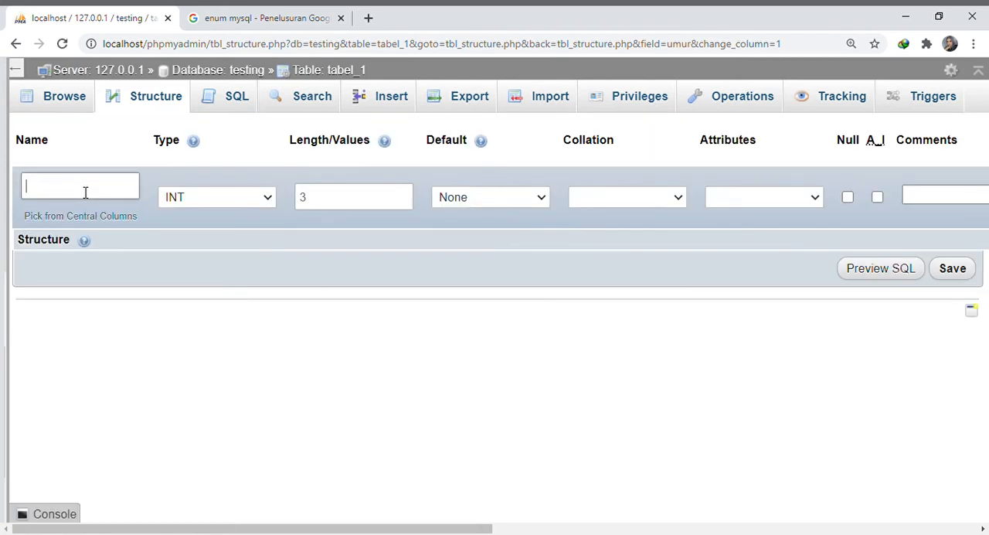
{"action": "key", "text": "ctrl+plus"}
{"action": "key", "text": "ctrl+plus"}
{"action": "key", "text": "ctrl+plus"}
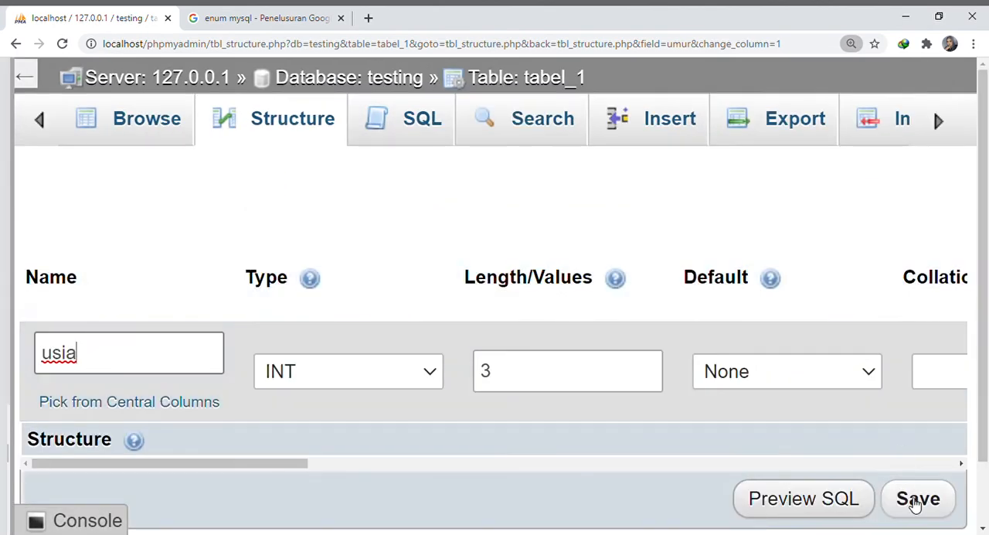
{"action": "left_click", "coordinate": [916, 501]}
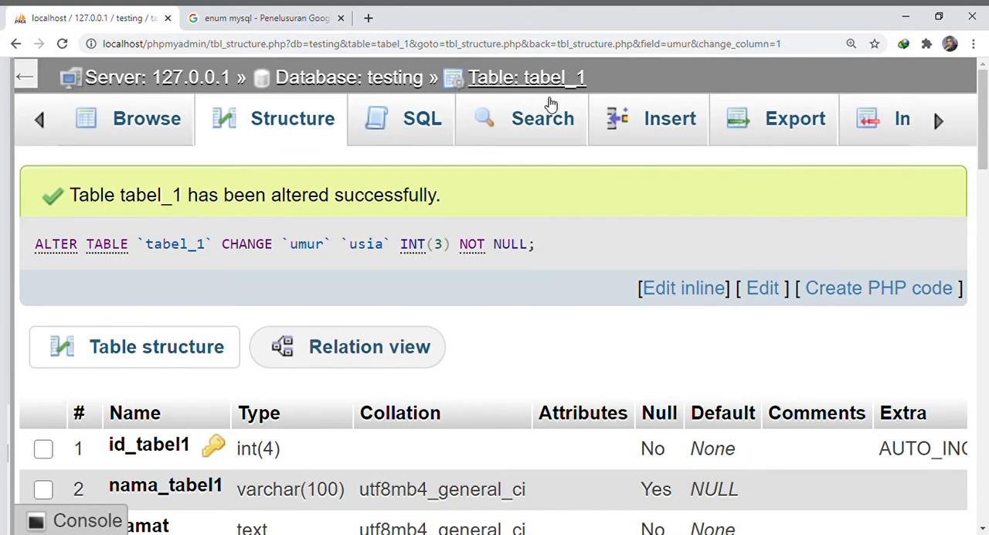
{"action": "scroll", "coordinate": [461, 353], "scroll_direction": "down", "scroll_amount": 2}
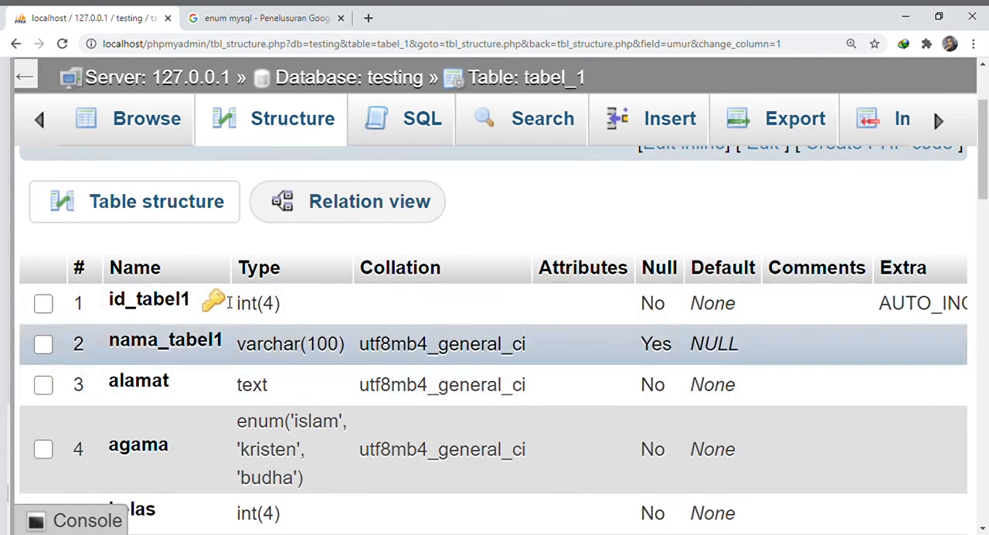
Review the column structure of tabel_1 and browse the table's rows
{"action": "scroll", "coordinate": [139, 365], "scroll_direction": "down", "scroll_amount": 2}
{"action": "scroll", "coordinate": [141, 368], "scroll_direction": "down", "scroll_amount": 2}
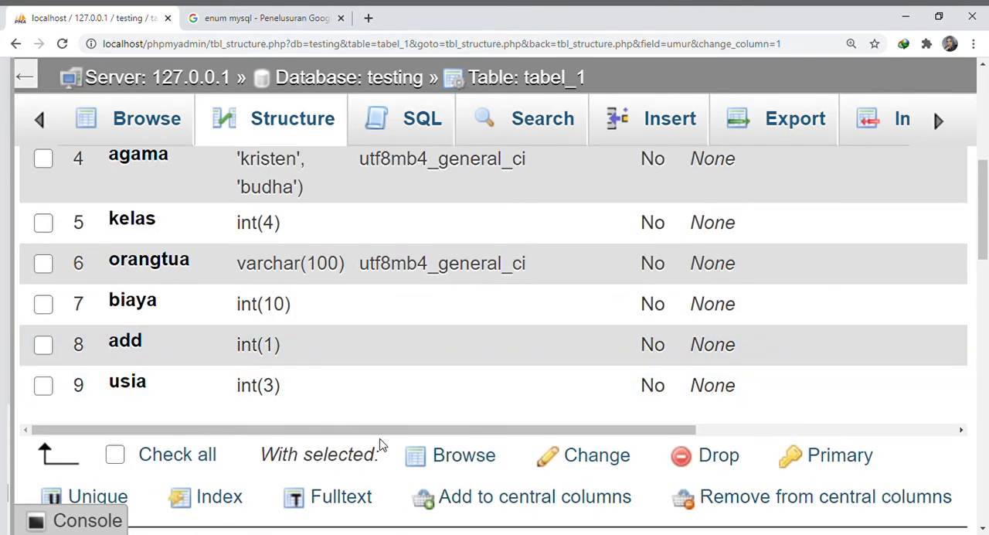
{"action": "left_click_drag", "start_coordinate": [386, 438], "coordinate": [634, 437]}
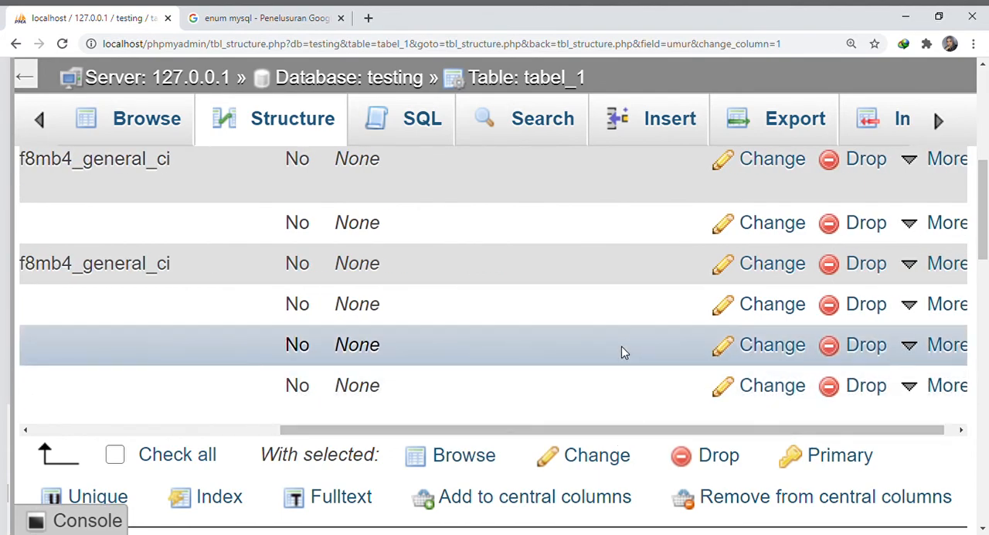
{"action": "key", "text": "ctrl+minus"}
{"action": "key", "text": "ctrl+minus"}
{"action": "scroll", "coordinate": [612, 309], "scroll_direction": "up", "scroll_amount": 2}
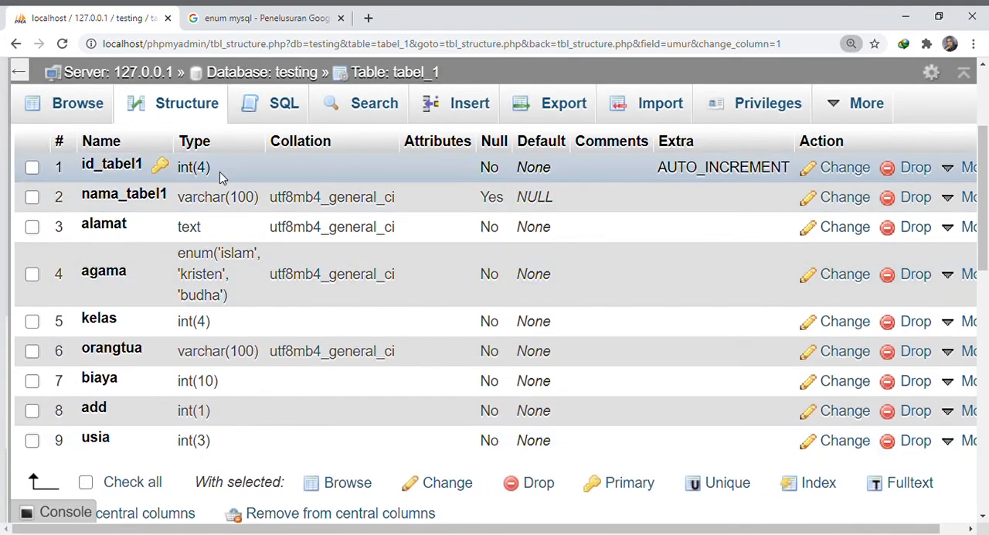
{"action": "scroll", "coordinate": [468, 305], "scroll_direction": "up", "scroll_amount": 2}
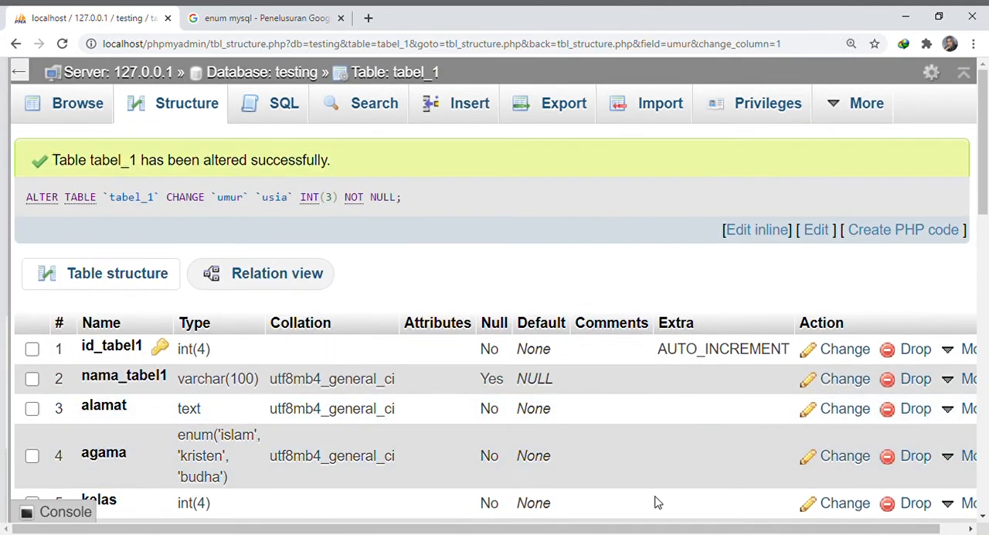
{"action": "left_click", "coordinate": [89, 103]}
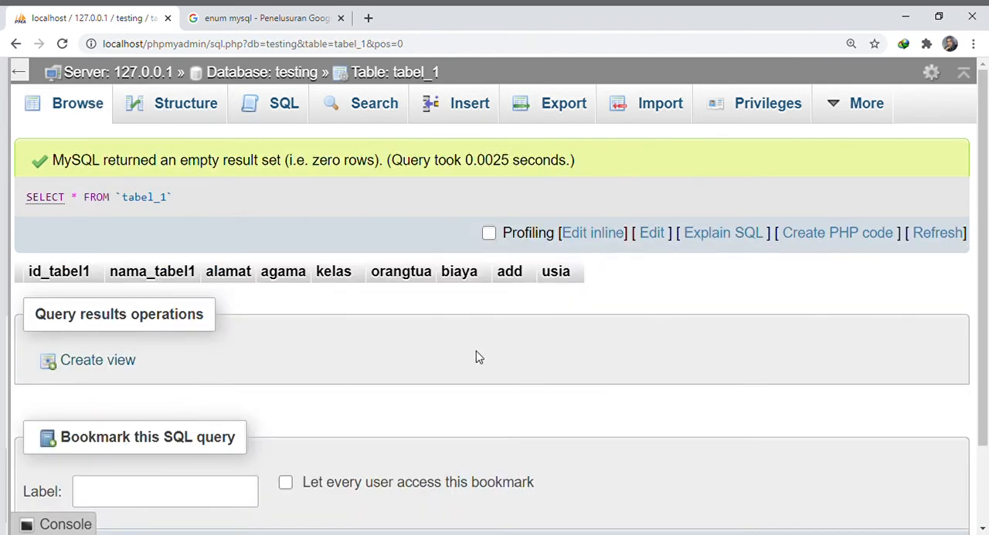
{"action": "scroll", "coordinate": [435, 337], "scroll_direction": "down", "scroll_amount": 2}
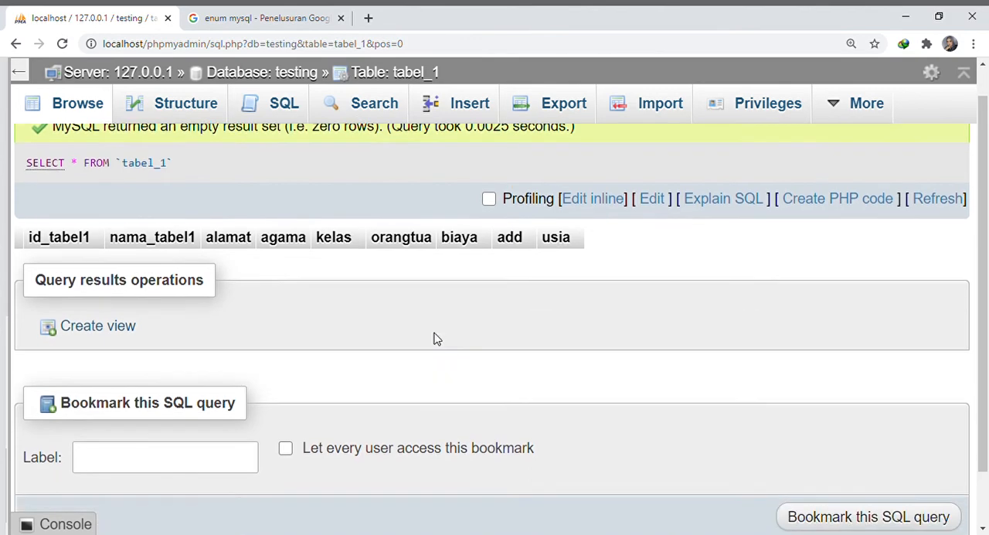
Open the insert form for tabel_1 from the testing database's table list and set id_tabel1 to 1
{"action": "left_click", "coordinate": [248, 77]}
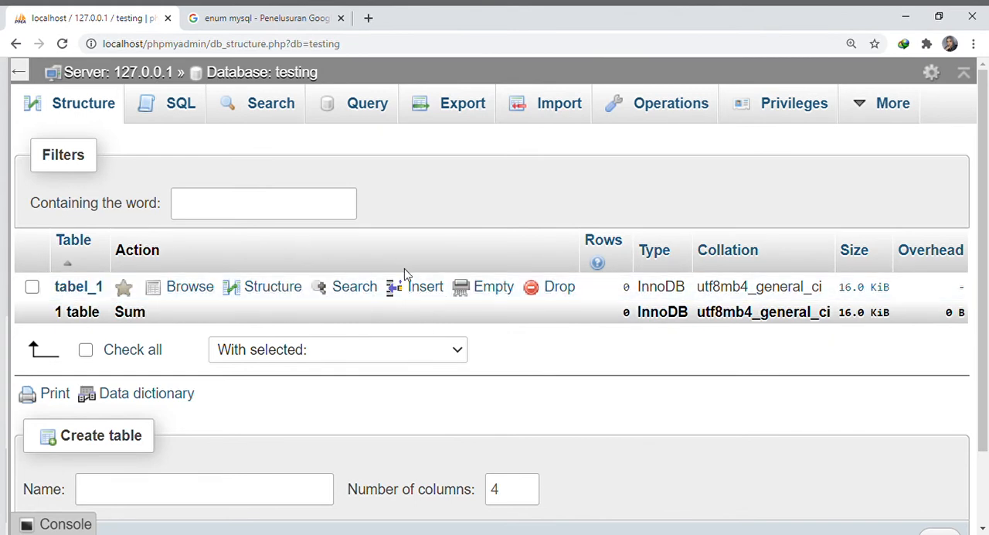
{"action": "left_click", "coordinate": [399, 297]}
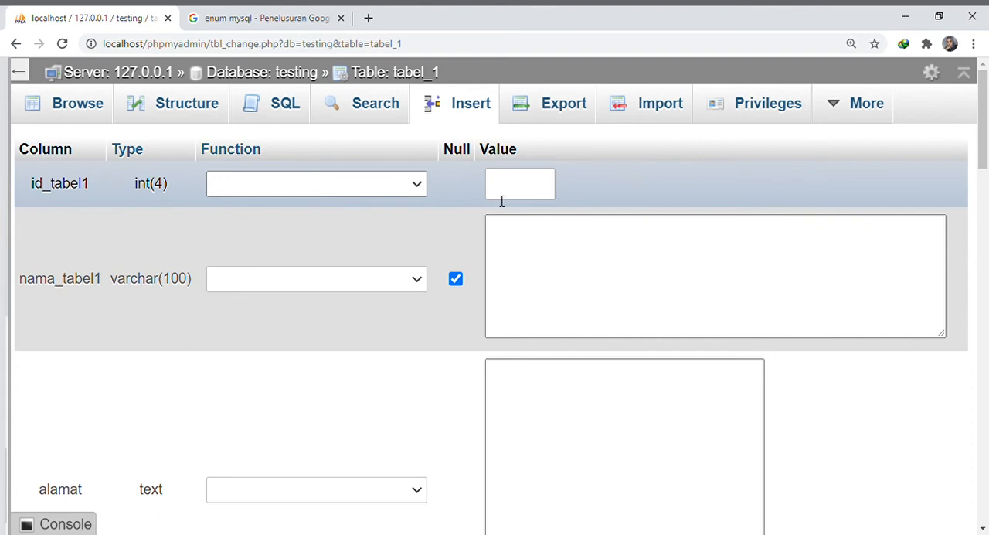
{"action": "left_click", "coordinate": [502, 192]}
{"action": "left_click", "coordinate": [325, 190]}
{"action": "key", "text": "ctrl+minus"}
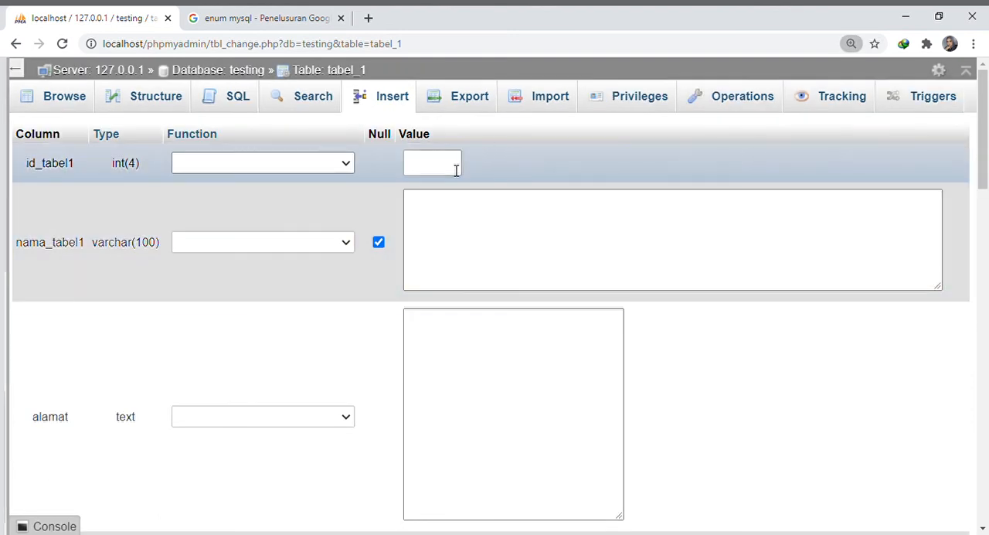
{"action": "left_click", "coordinate": [456, 170]}
{"action": "key", "text": "ctrl+plus"}
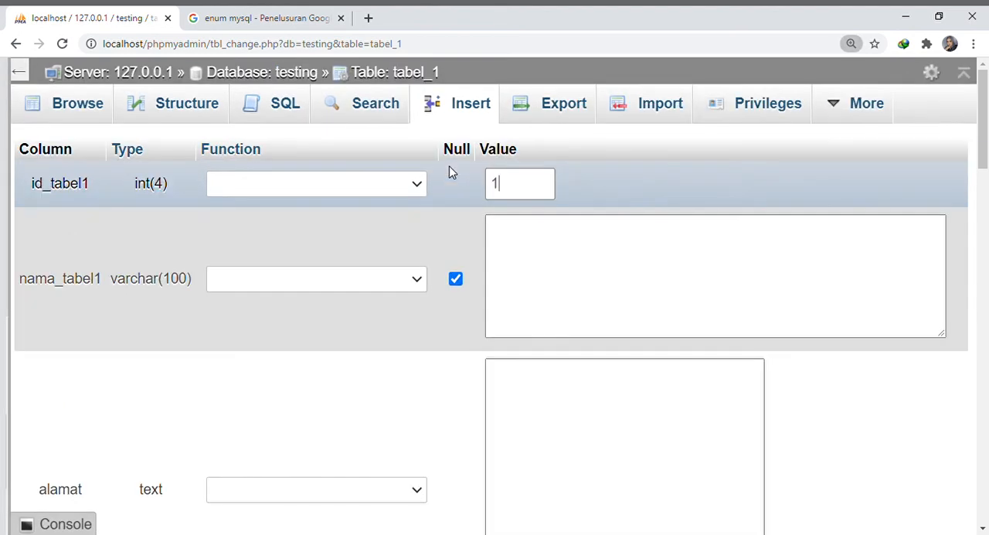
Fill in nama_tabel1 with "test" and alamat with "jl. test" for the new row
{"action": "left_click", "coordinate": [549, 249]}
{"action": "key", "text": "ctrl+plus"}
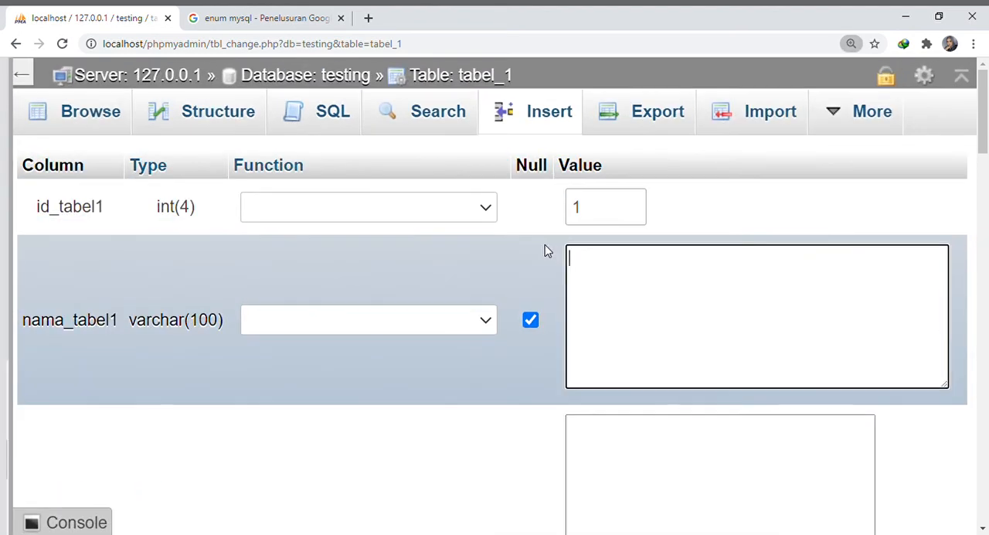
{"action": "type", "text": "te"}
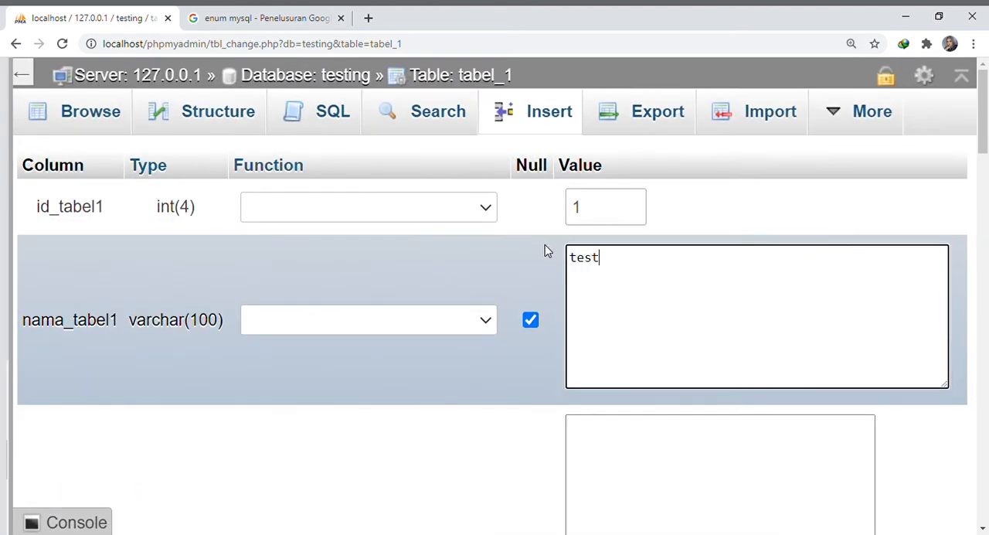
{"action": "type", "text": "st"}
{"action": "scroll", "coordinate": [545, 247], "scroll_direction": "down", "scroll_amount": 2}
{"action": "left_click", "coordinate": [610, 348]}
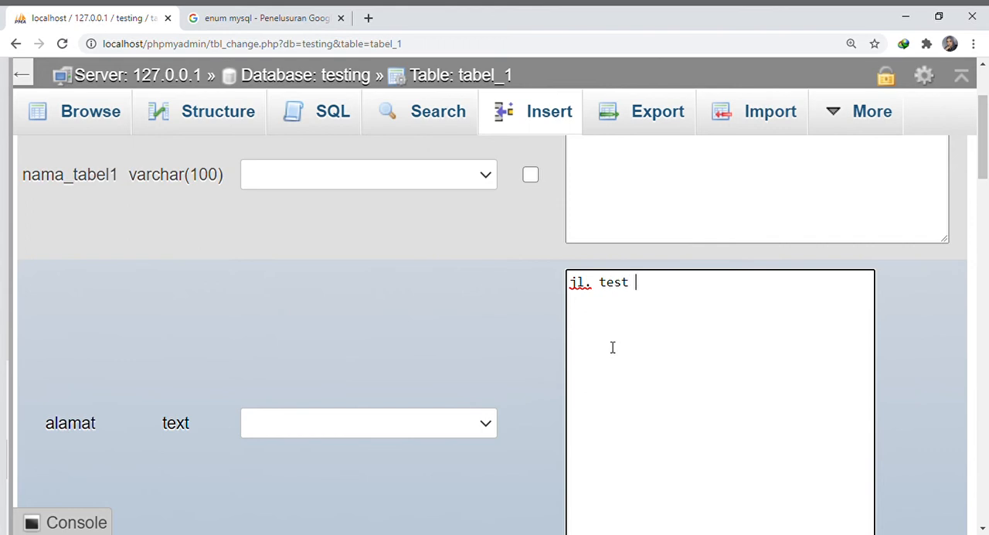
Set agama to islam, kelas to 1 and orangtua to "test" for the new row
{"action": "key", "text": "ctrl+minus"}
{"action": "scroll", "coordinate": [580, 357], "scroll_direction": "down", "scroll_amount": 4}
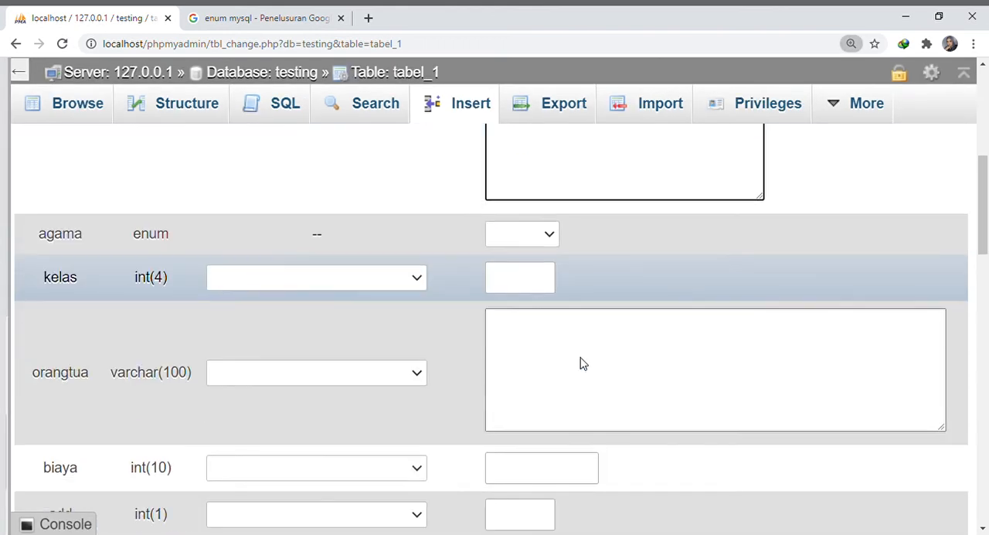
{"action": "key", "text": "ctrl+minus"}
{"action": "key", "text": "Tab"}
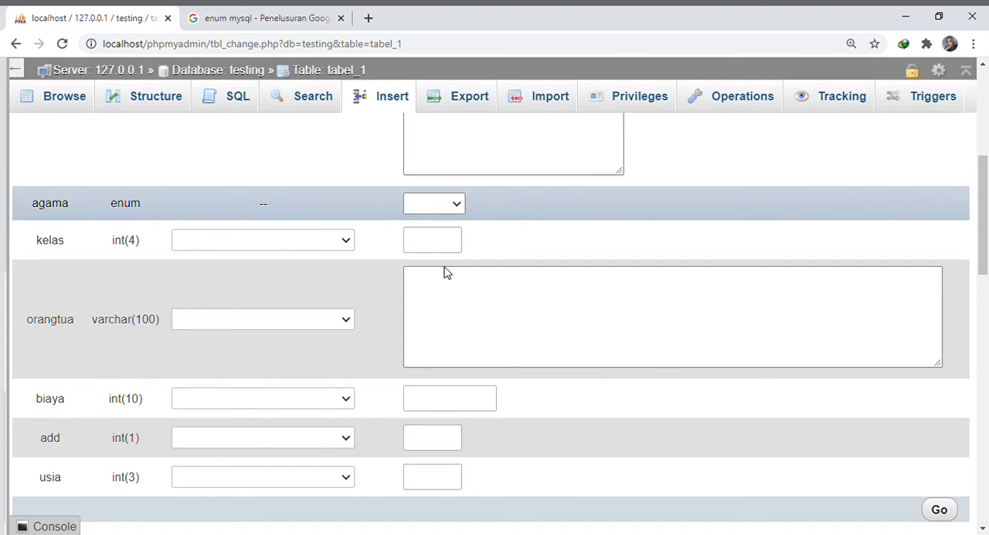
{"action": "key", "text": "Down"}
{"action": "left_click", "coordinate": [445, 244]}
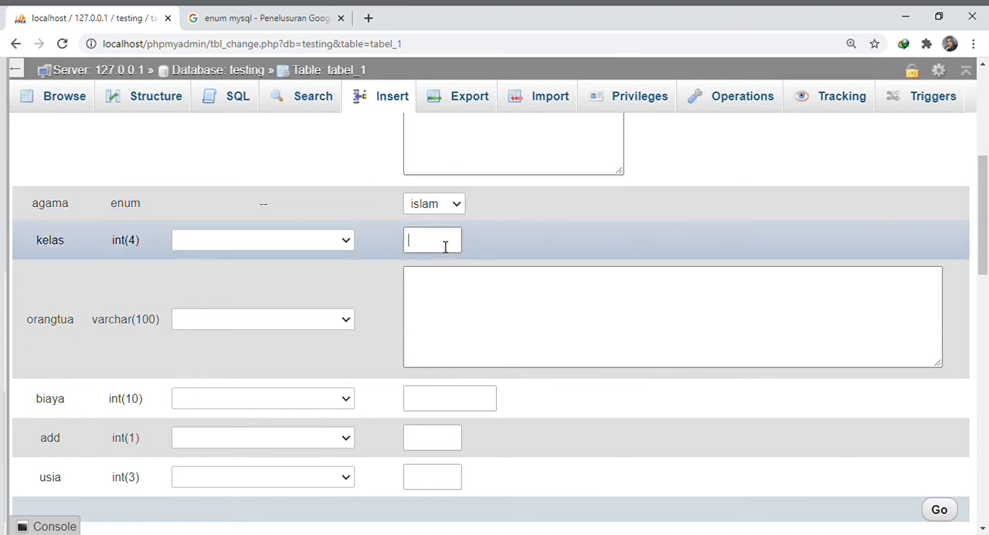
{"action": "left_click", "coordinate": [476, 310]}
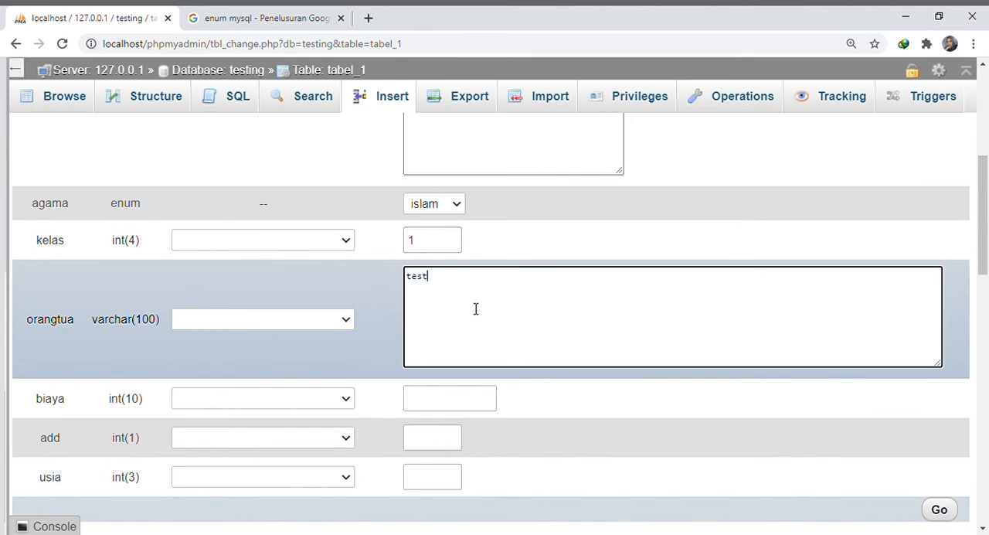
Set biaya to 19319, add to 1 and usia to 12, and insert the row into tabel_1
{"action": "left_click", "coordinate": [490, 399]}
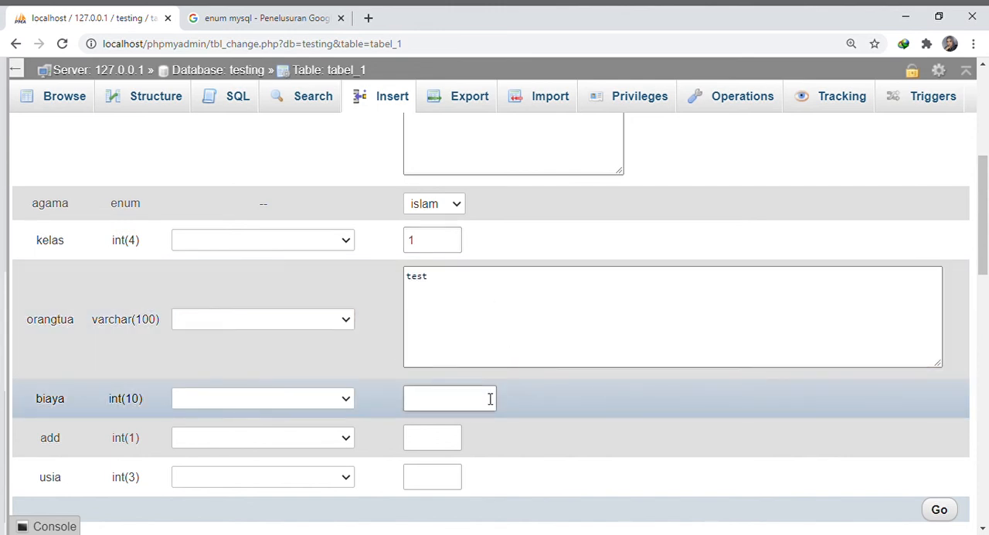
{"action": "type", "text": "19319n"}
{"action": "scroll", "coordinate": [490, 398], "scroll_direction": "down", "scroll_amount": 2}
{"action": "left_click", "coordinate": [438, 298]}
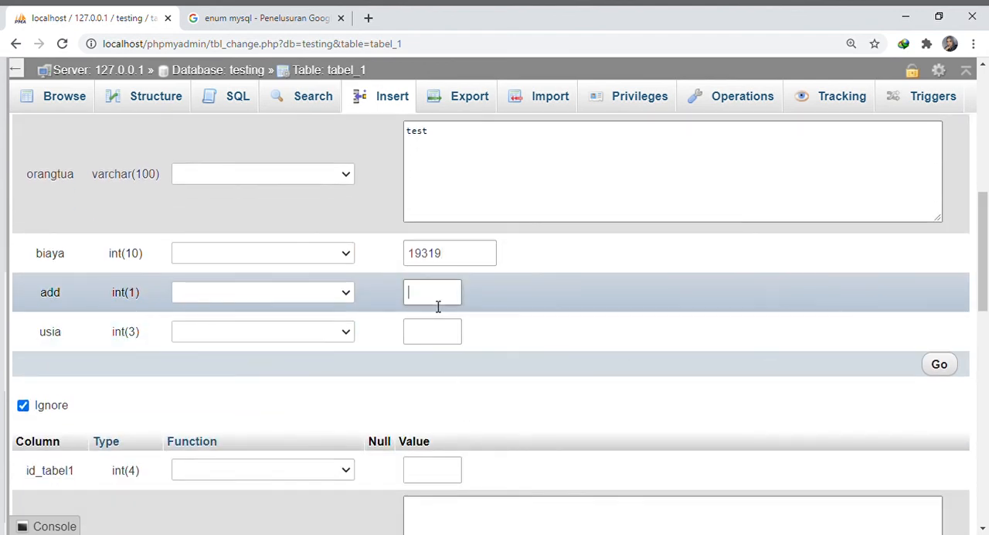
{"action": "type", "text": "1"}
{"action": "left_click", "coordinate": [438, 343]}
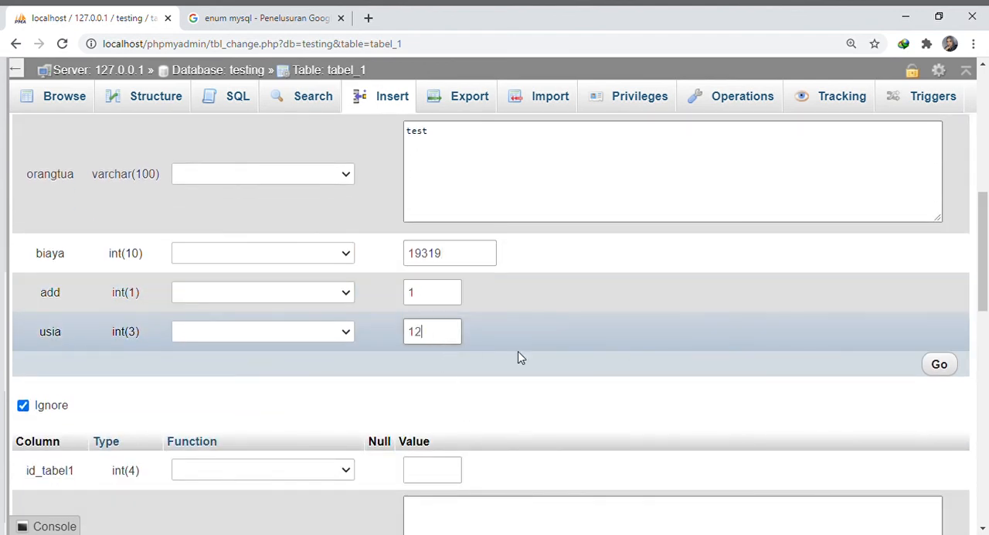
{"action": "type", "text": "12"}
{"action": "left_click", "coordinate": [939, 367]}
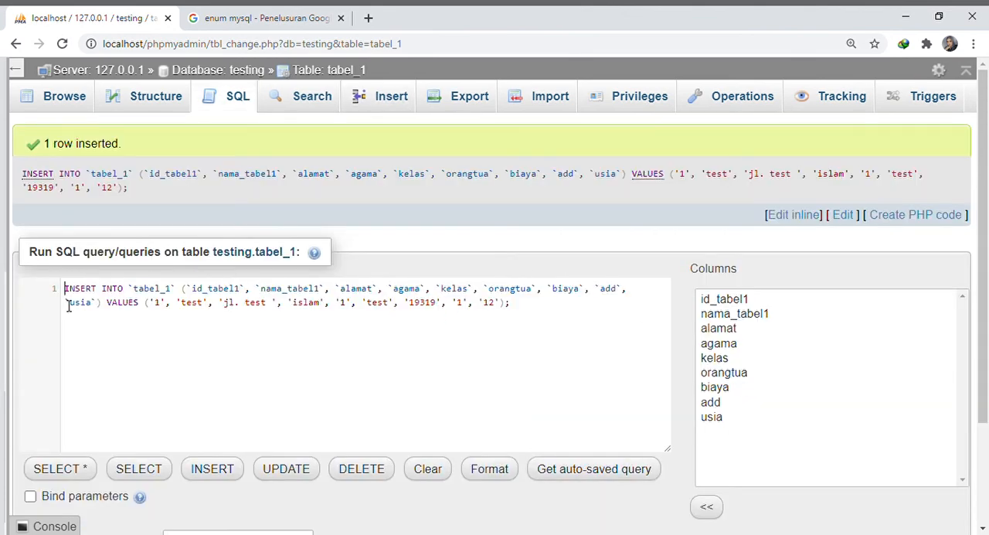
Examine the generated INSERT statement, including its table name, column list and values
{"action": "left_click_drag", "start_coordinate": [65, 296], "coordinate": [177, 299]}
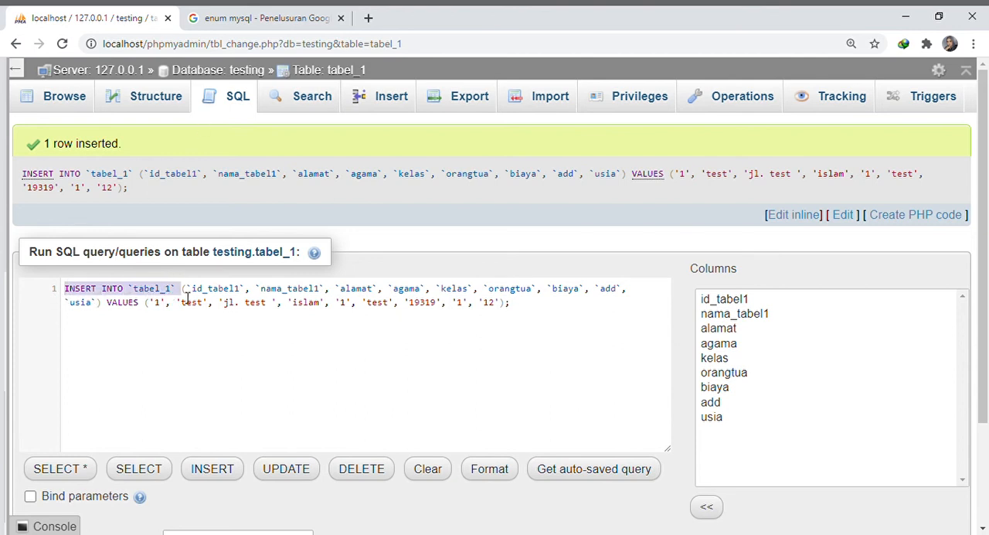
{"action": "left_click", "coordinate": [187, 298]}
{"action": "left_click_drag", "start_coordinate": [256, 298], "coordinate": [553, 303]}
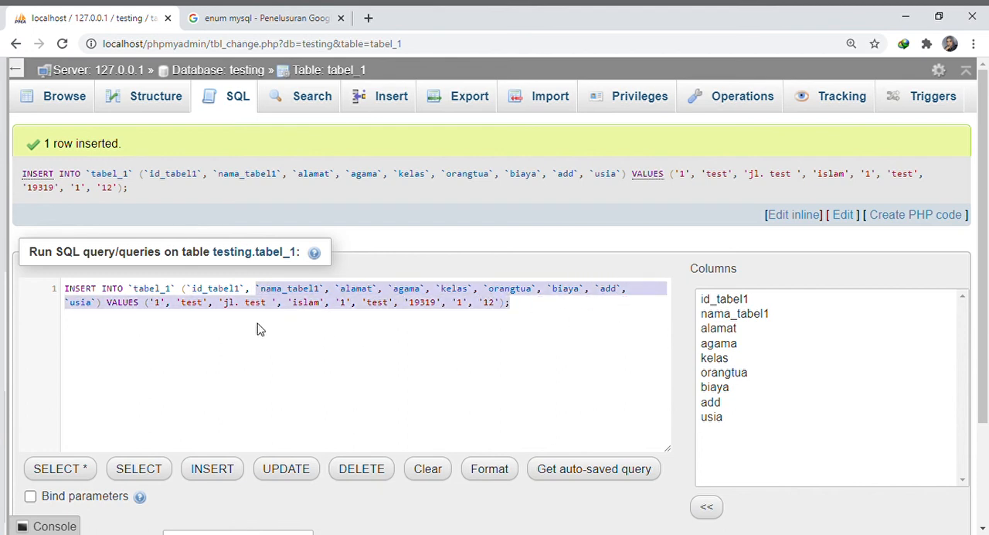
{"action": "left_click_drag", "start_coordinate": [260, 329], "coordinate": [508, 318]}
{"action": "left_click", "coordinate": [524, 340]}
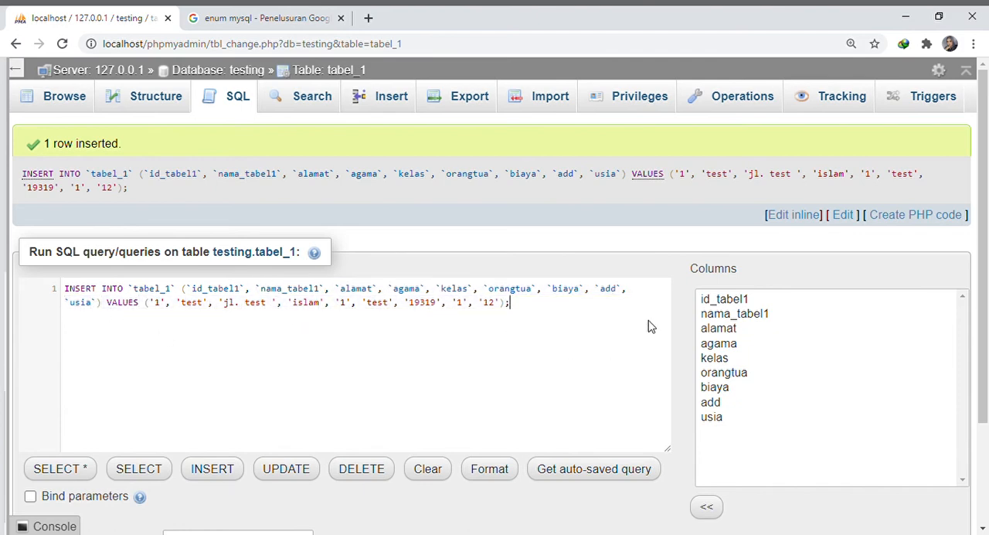
Try to run the same INSERT statement on tabel_1 a second time and inspect the full query in the response
{"action": "scroll", "coordinate": [195, 419], "scroll_direction": "down", "scroll_amount": 3}
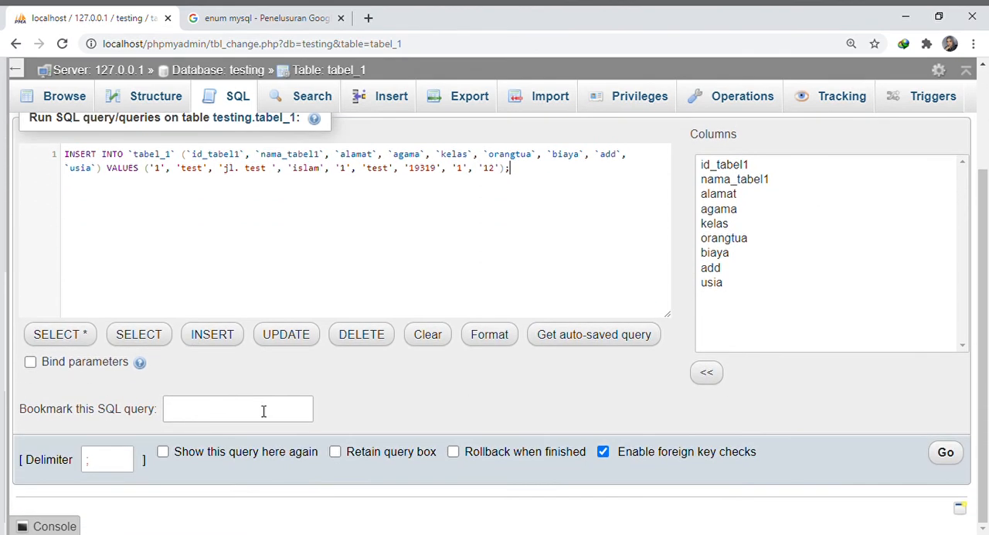
{"action": "left_click", "coordinate": [949, 454]}
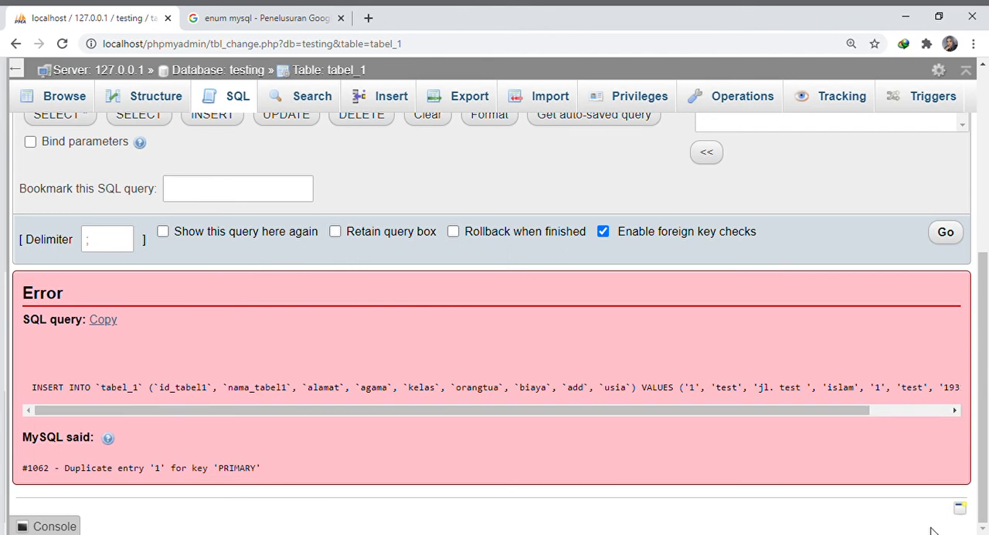
{"action": "left_click_drag", "start_coordinate": [327, 410], "coordinate": [558, 424]}
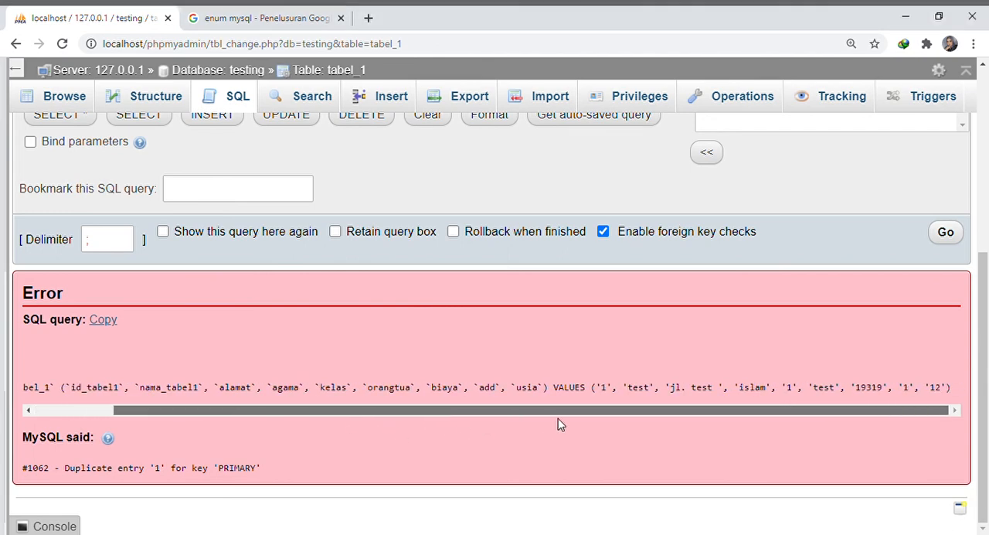
{"action": "scroll", "coordinate": [244, 444], "scroll_direction": "up", "scroll_amount": 4}
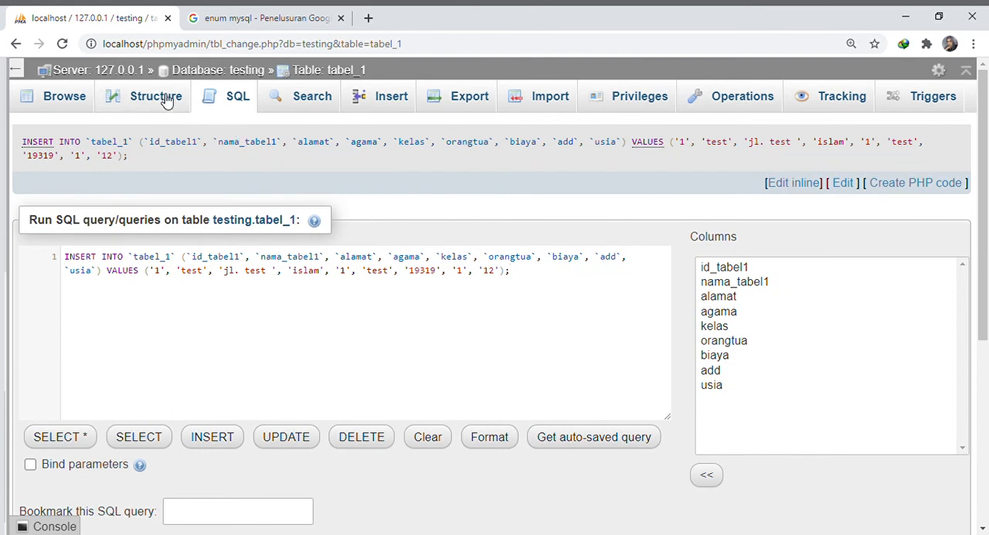
Hide the navigation panel and reread the server's response to the repeated INSERT query
{"action": "left_click", "coordinate": [16, 70]}
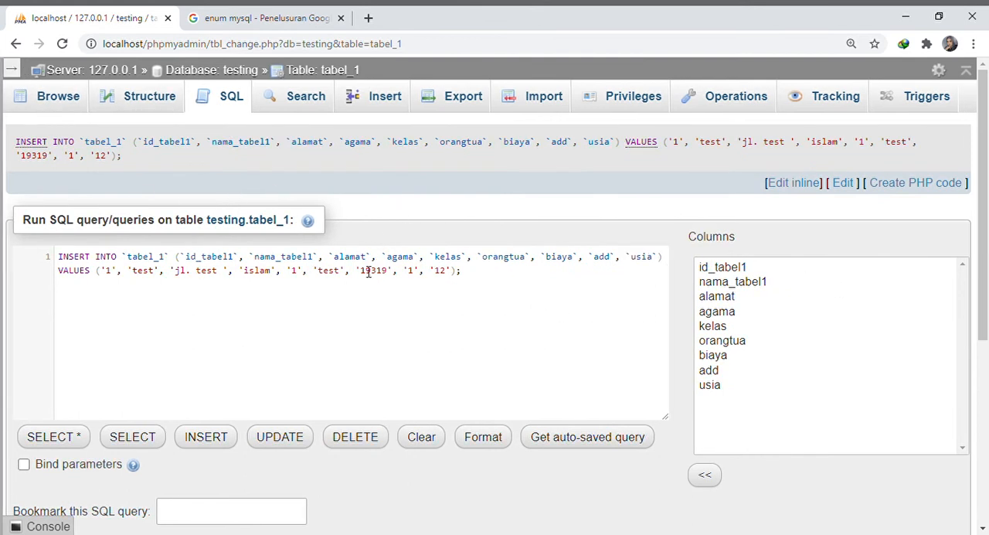
{"action": "scroll", "coordinate": [314, 216], "scroll_direction": "down", "scroll_amount": 3}
{"action": "scroll", "coordinate": [234, 348], "scroll_direction": "down", "scroll_amount": 1}
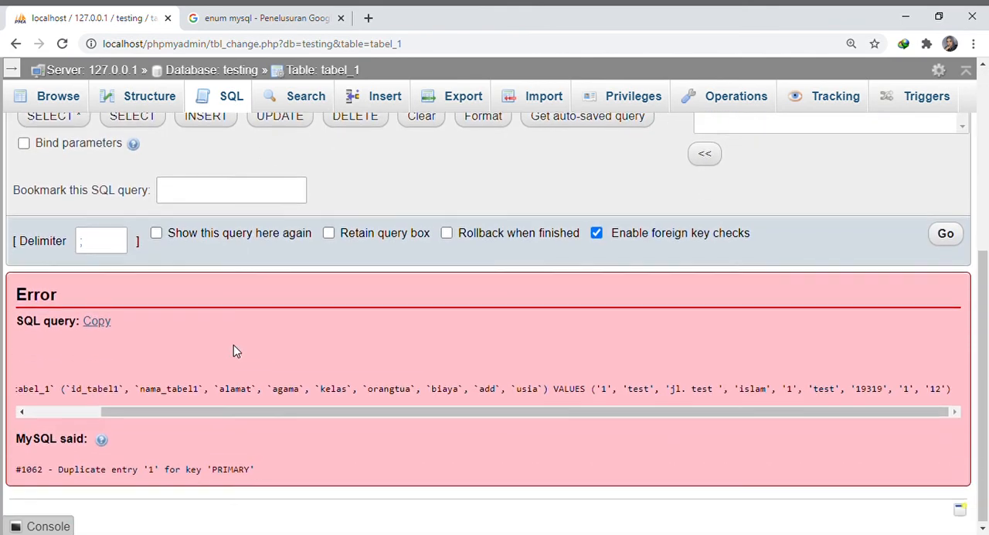
Browse the rows of tabel_1 and open the nama_tabel1 and kelas cells for inline editing without changing them
{"action": "scroll", "coordinate": [234, 333], "scroll_direction": "up", "scroll_amount": 4}
{"action": "left_click", "coordinate": [80, 97]}
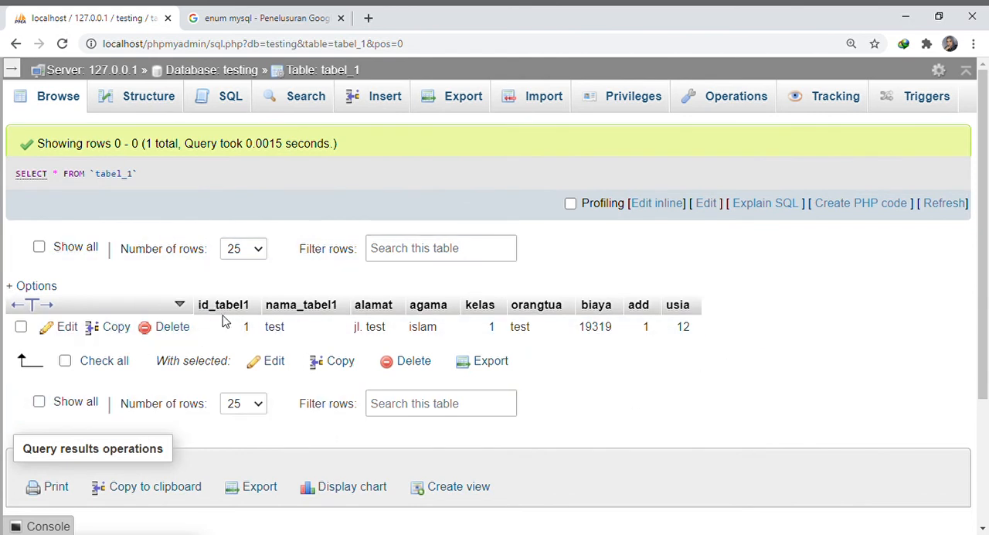
{"action": "double_click", "coordinate": [241, 332]}
{"action": "double_click", "coordinate": [311, 338]}
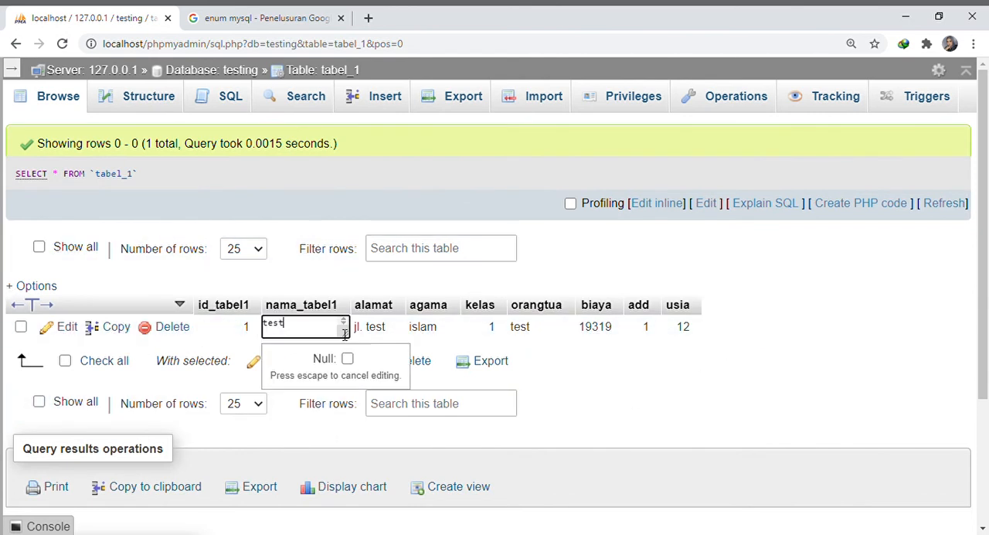
{"action": "double_click", "coordinate": [466, 336]}
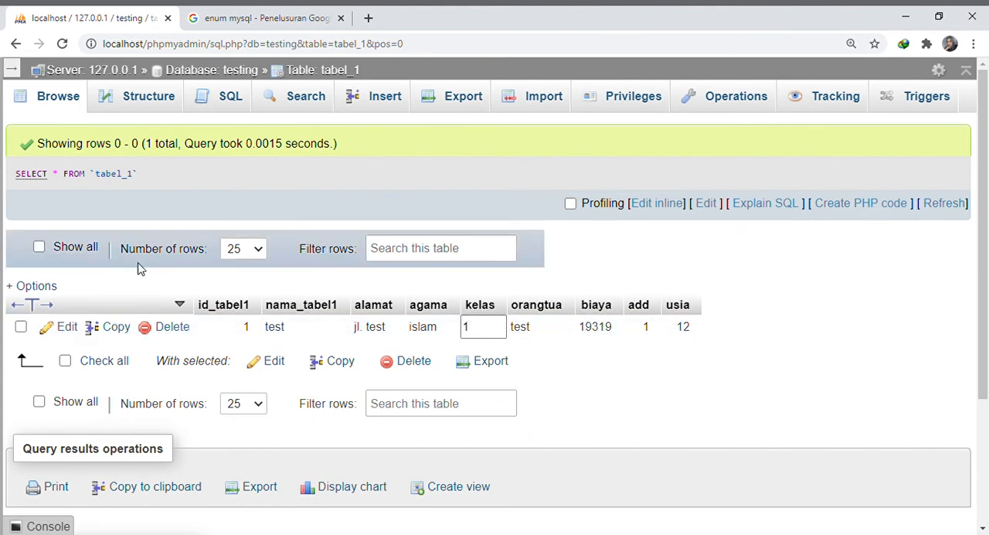
{"action": "left_click", "coordinate": [132, 333]}
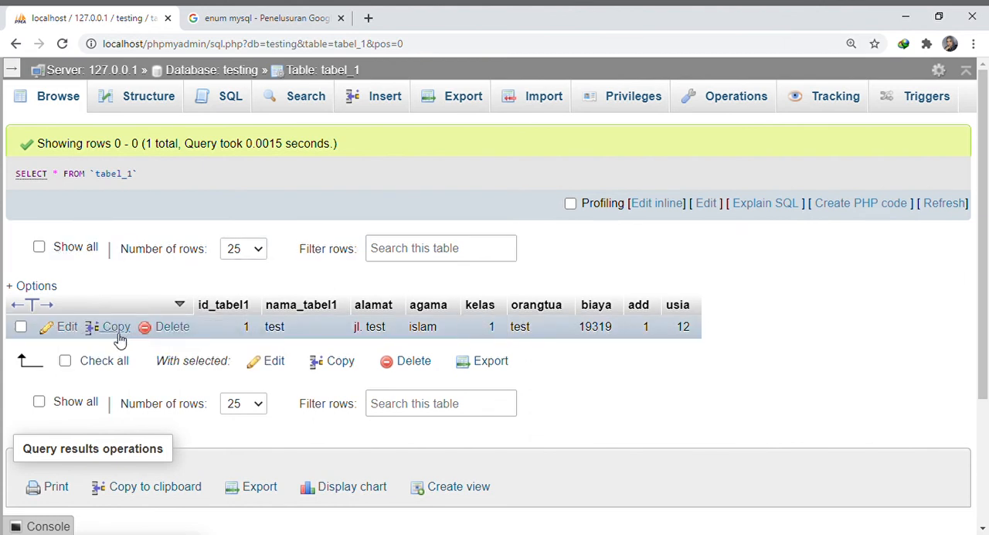
Open the column structure of tabel_1
{"action": "left_click", "coordinate": [132, 104]}
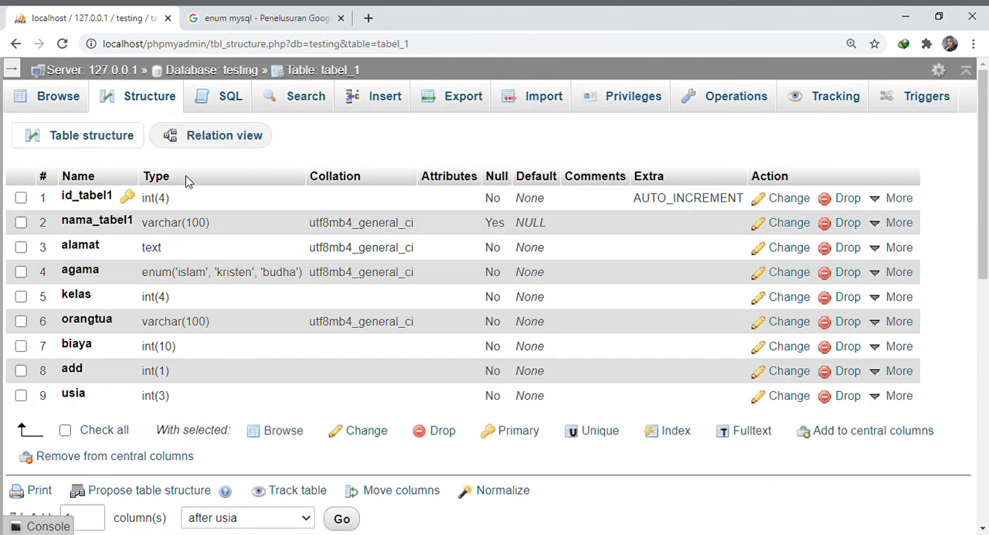
Delete the row with id_tabel1 1 from tabel_1 and confirm the deletion
{"action": "left_click", "coordinate": [57, 108]}
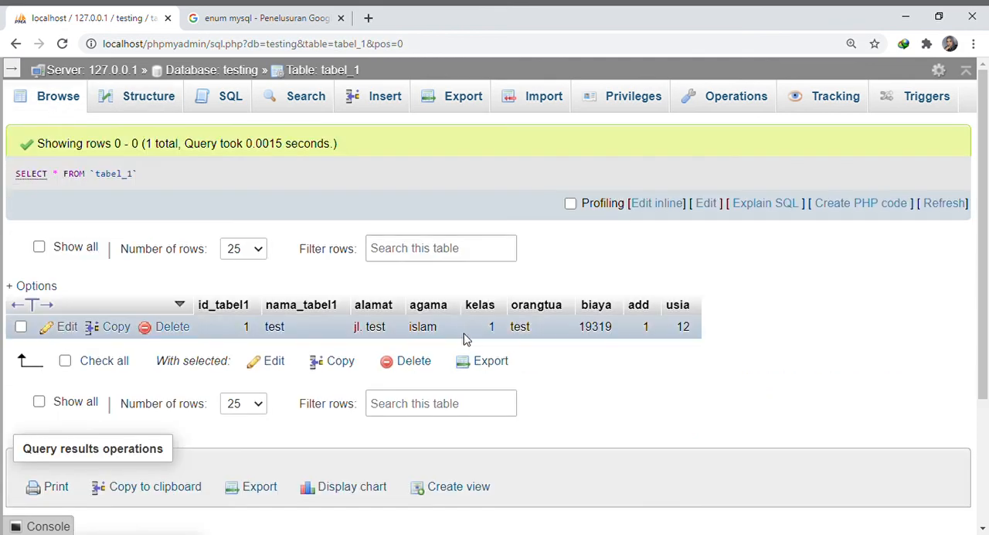
{"action": "left_click", "coordinate": [160, 327]}
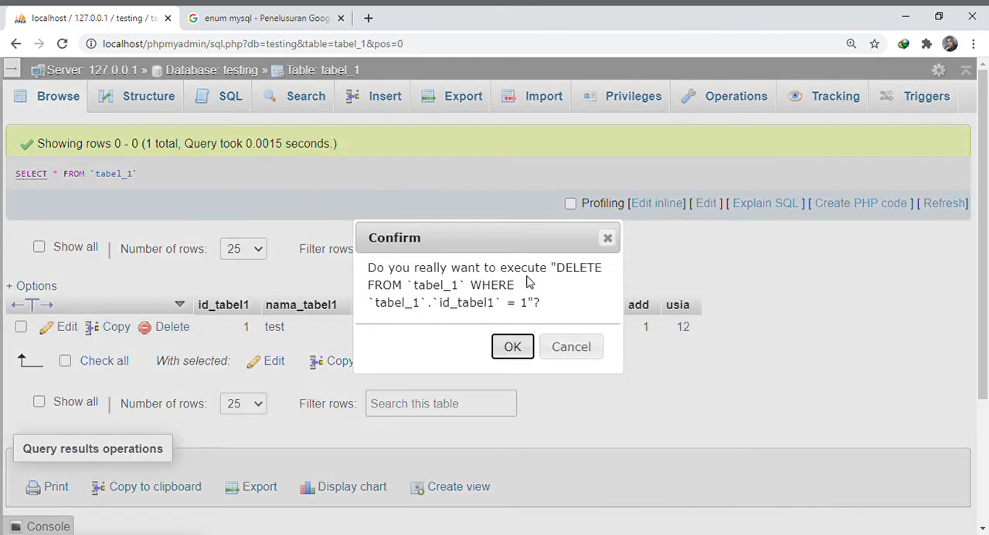
{"action": "left_click", "coordinate": [514, 347]}
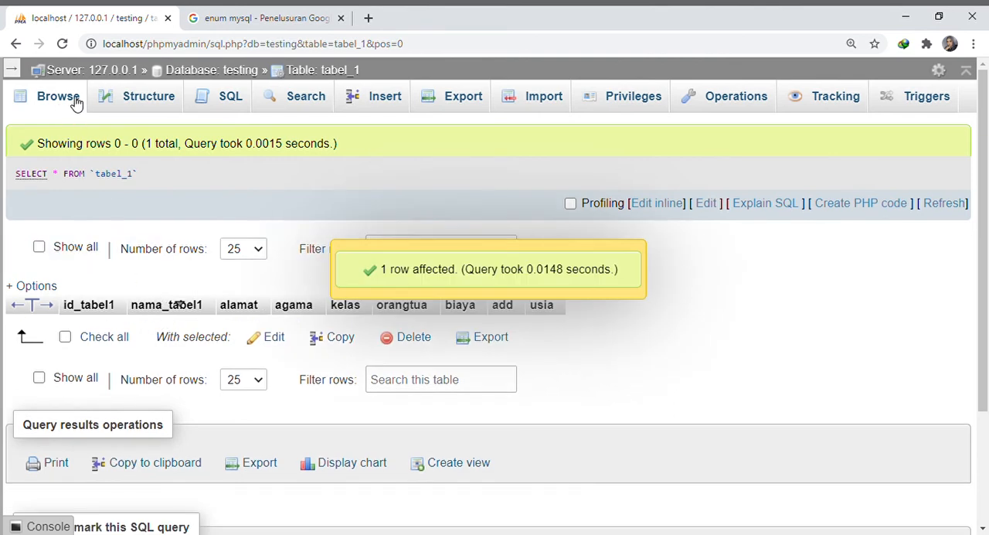
Drop the entire testing database through its database operations and confirm its removal
{"action": "left_click", "coordinate": [195, 75]}
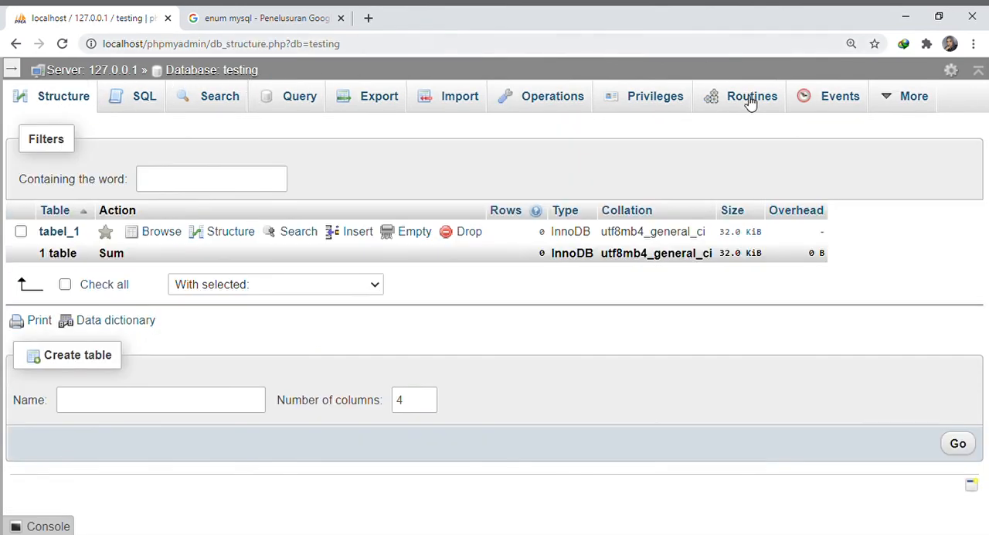
{"action": "left_click", "coordinate": [582, 99]}
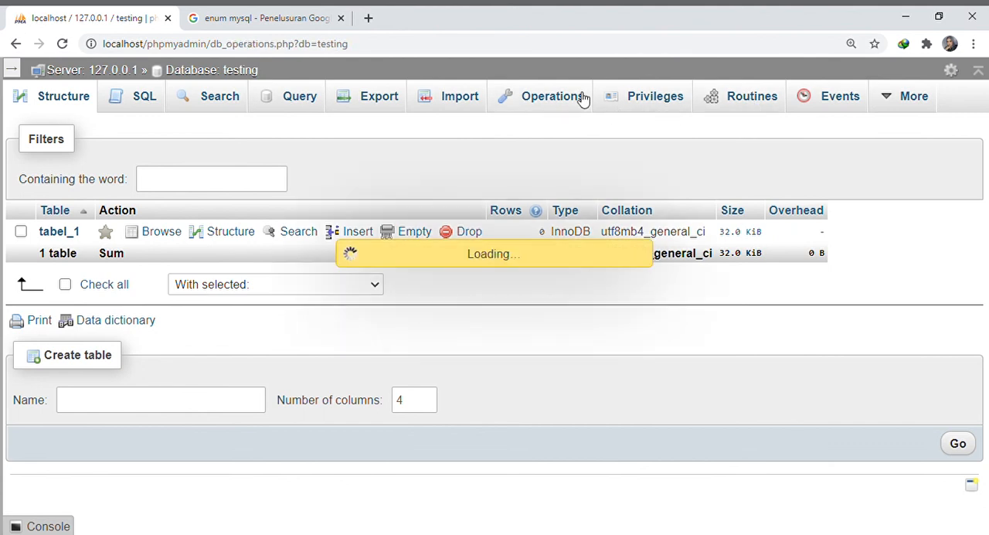
{"action": "scroll", "coordinate": [525, 320], "scroll_direction": "down", "scroll_amount": 5}
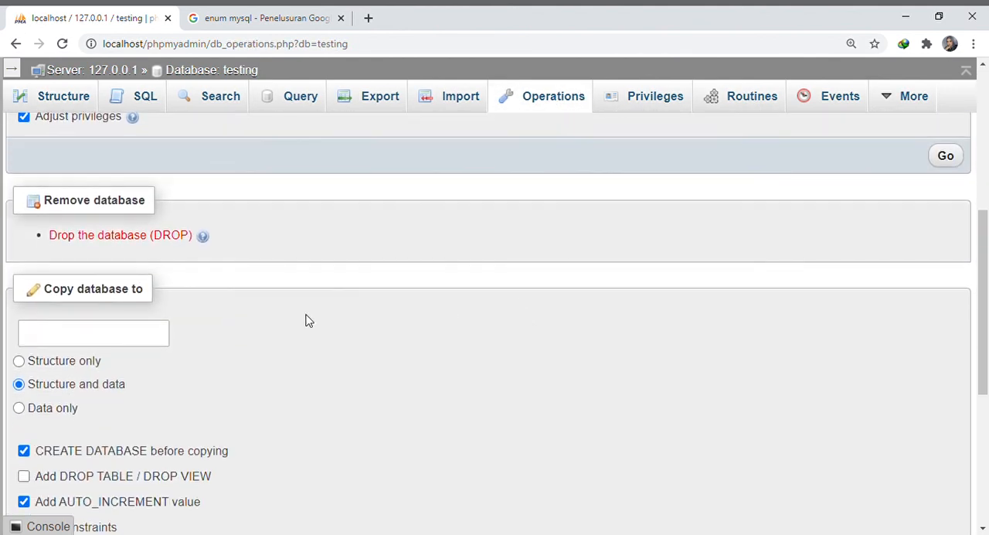
{"action": "left_click", "coordinate": [122, 239]}
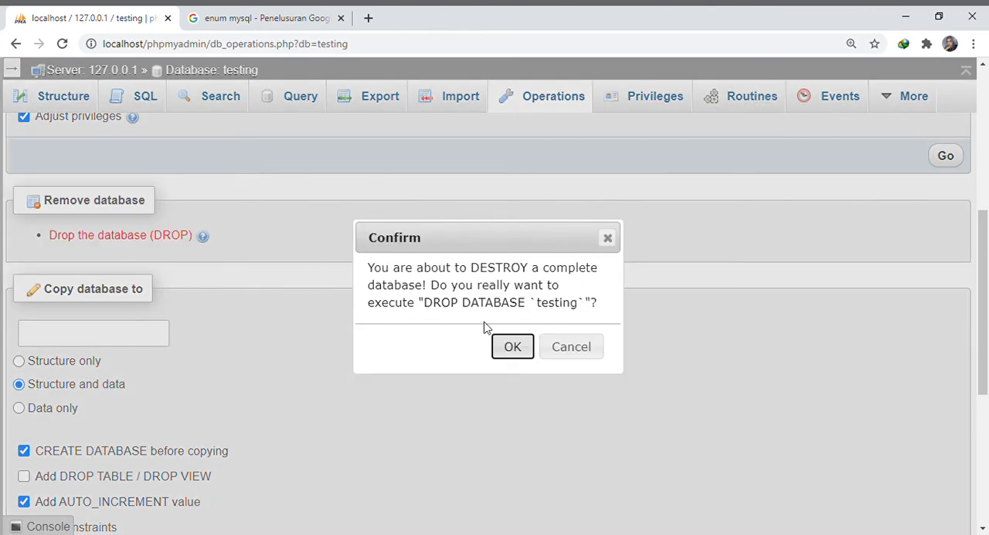
{"action": "left_click", "coordinate": [509, 349]}
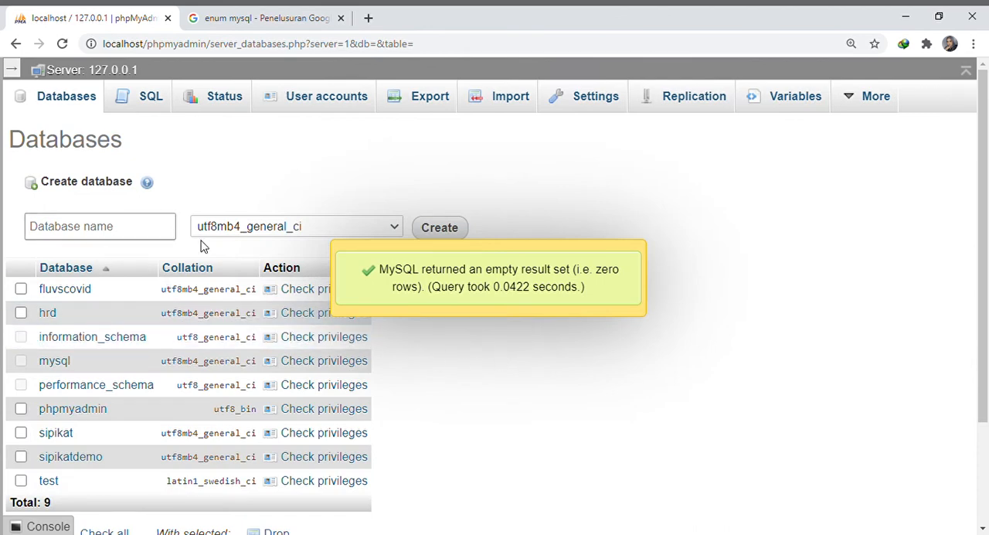
Open the test database from the server's database list and check its structure for tables
{"action": "scroll", "coordinate": [200, 246], "scroll_direction": "down", "scroll_amount": 2}
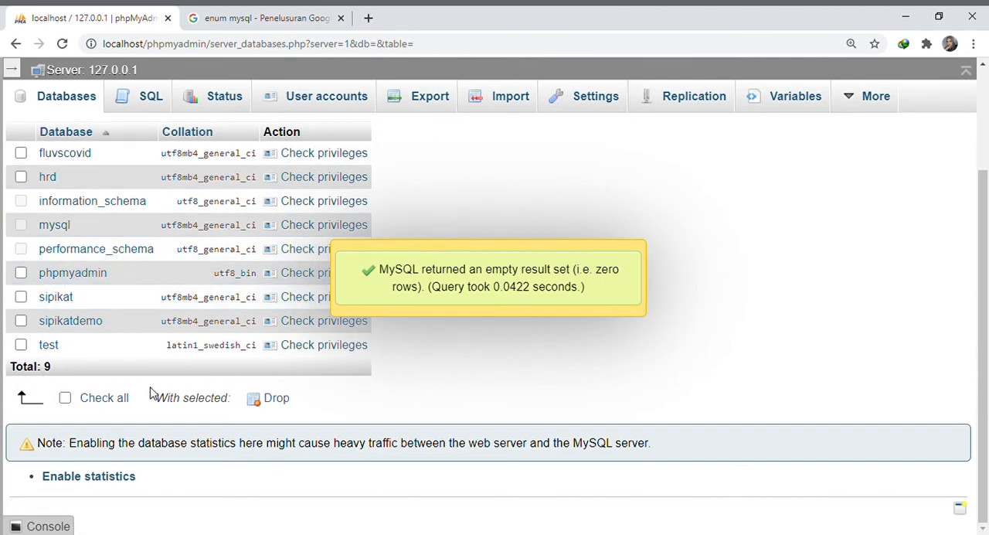
{"action": "left_click", "coordinate": [49, 344]}
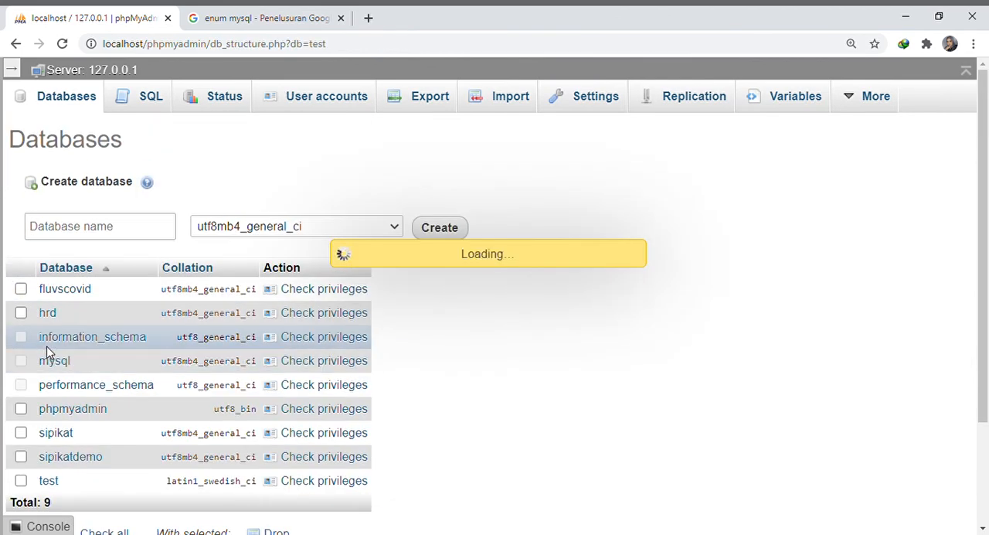
{"action": "left_click", "coordinate": [146, 104]}
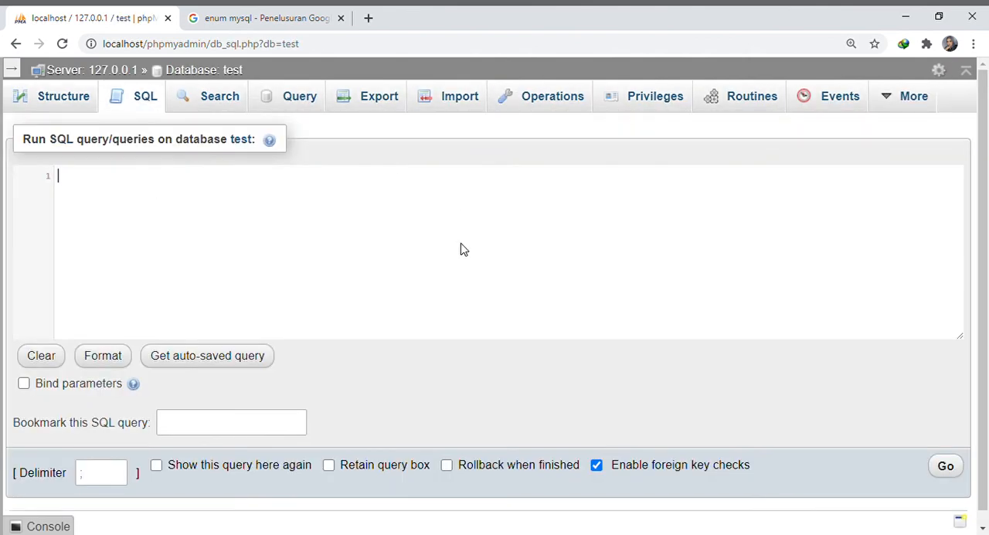
{"action": "left_click", "coordinate": [214, 110]}
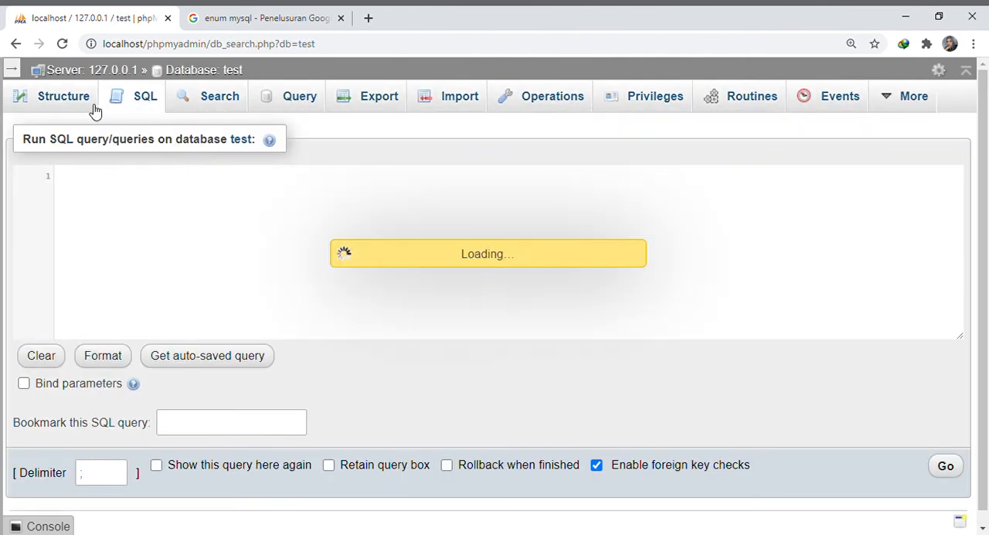
{"action": "left_click", "coordinate": [82, 109]}
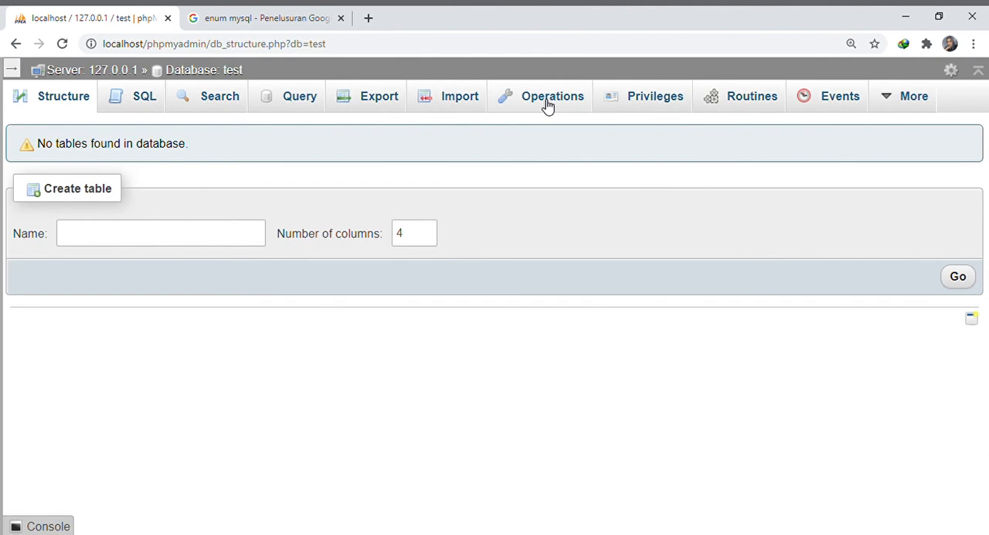
Drop the test database through its database operations and confirm its removal
{"action": "left_click", "coordinate": [547, 106]}
{"action": "scroll", "coordinate": [271, 426], "scroll_direction": "down", "scroll_amount": 4}
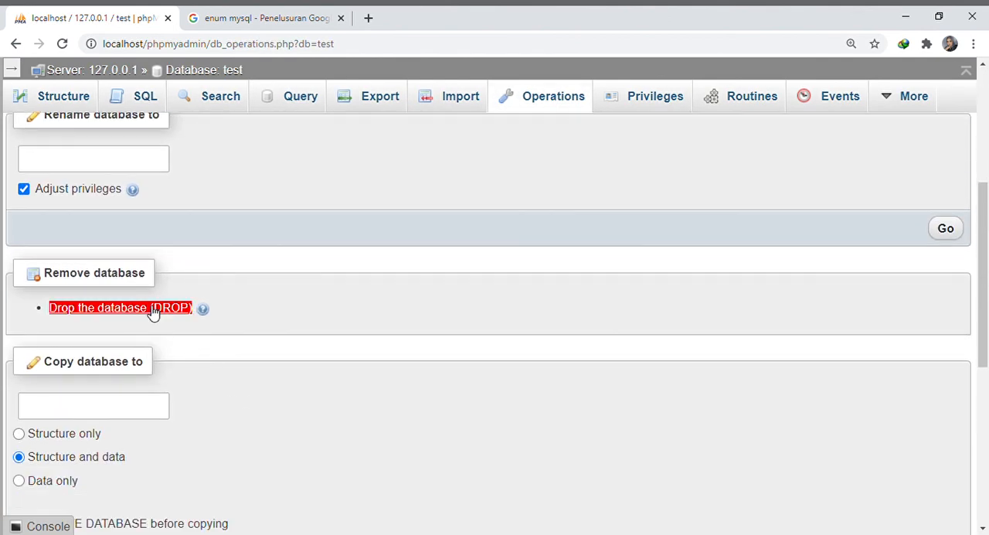
{"action": "left_click", "coordinate": [153, 310]}
{"action": "left_click", "coordinate": [521, 348]}
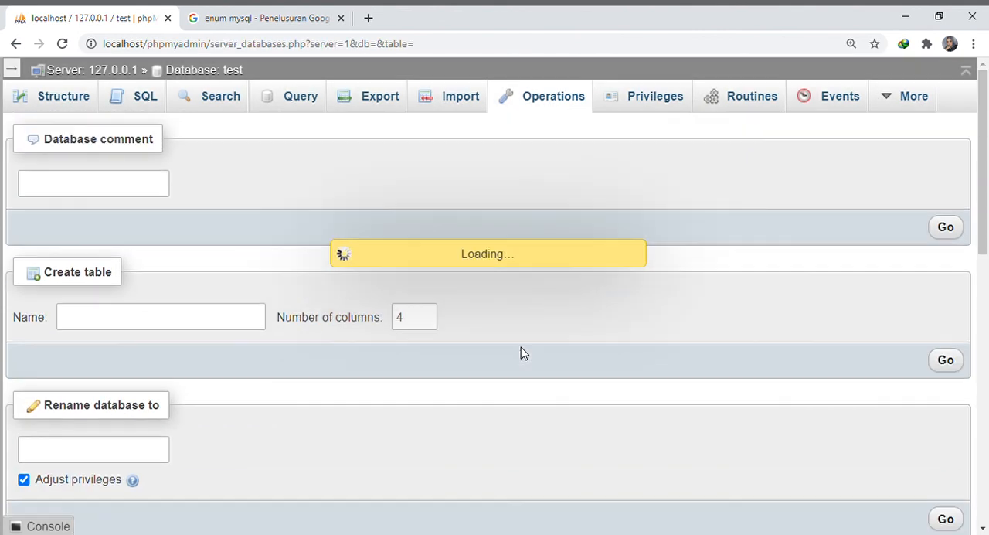